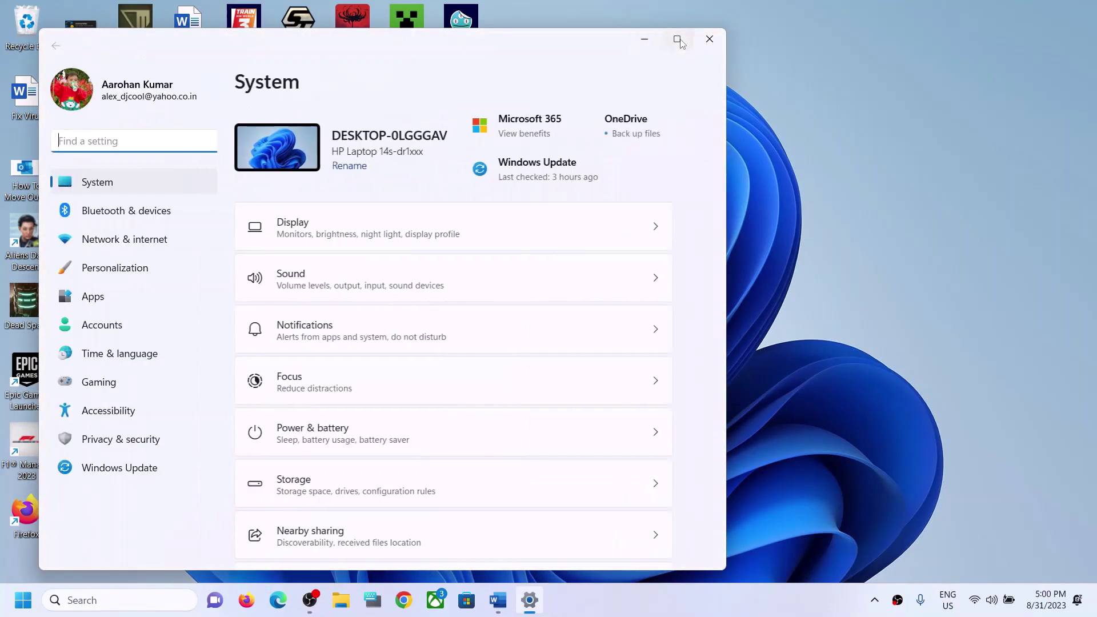
Check Virus & threat protection via Settings > Privacy & security > Windows Security, then close both windows
{"action": "left_click", "coordinate": [678, 39]}
{"action": "left_click", "coordinate": [106, 412]}
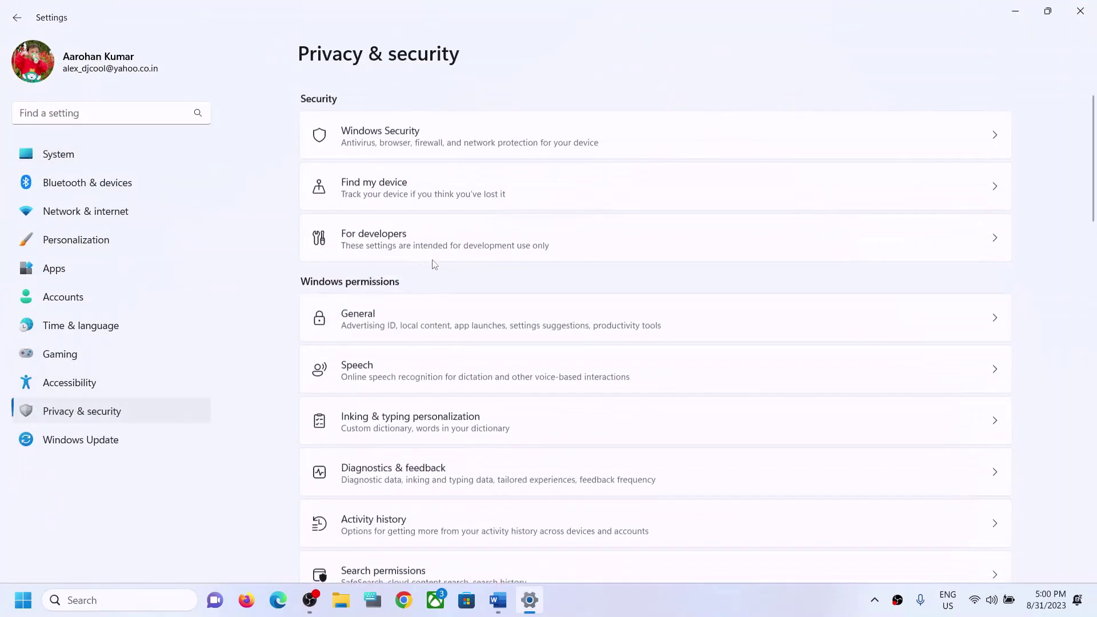
{"action": "left_click", "coordinate": [400, 136]}
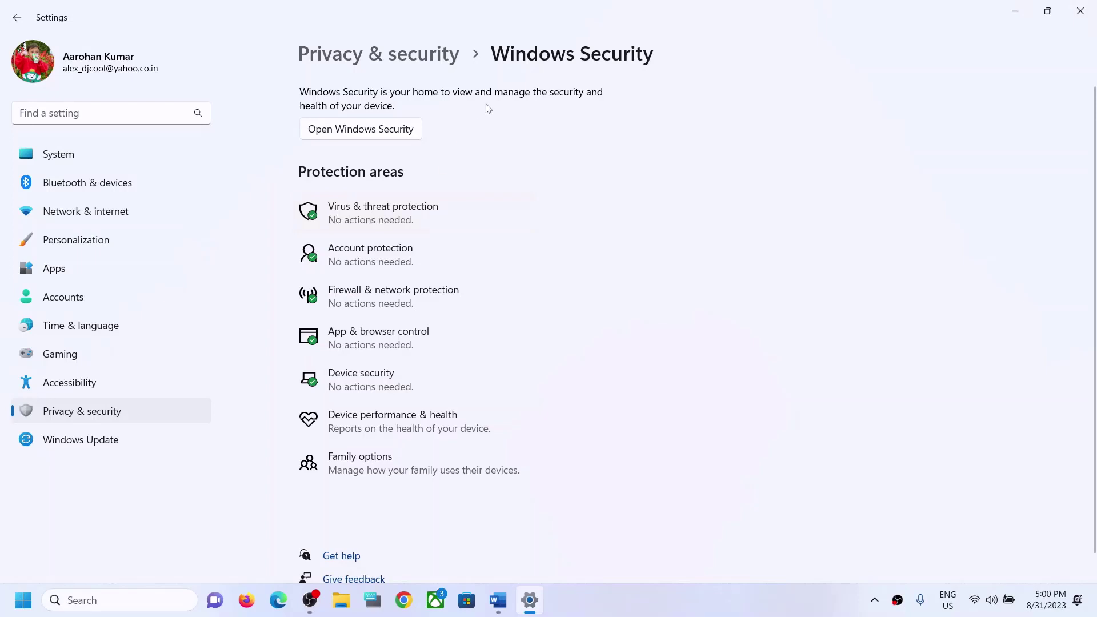
{"action": "left_click", "coordinate": [384, 207]}
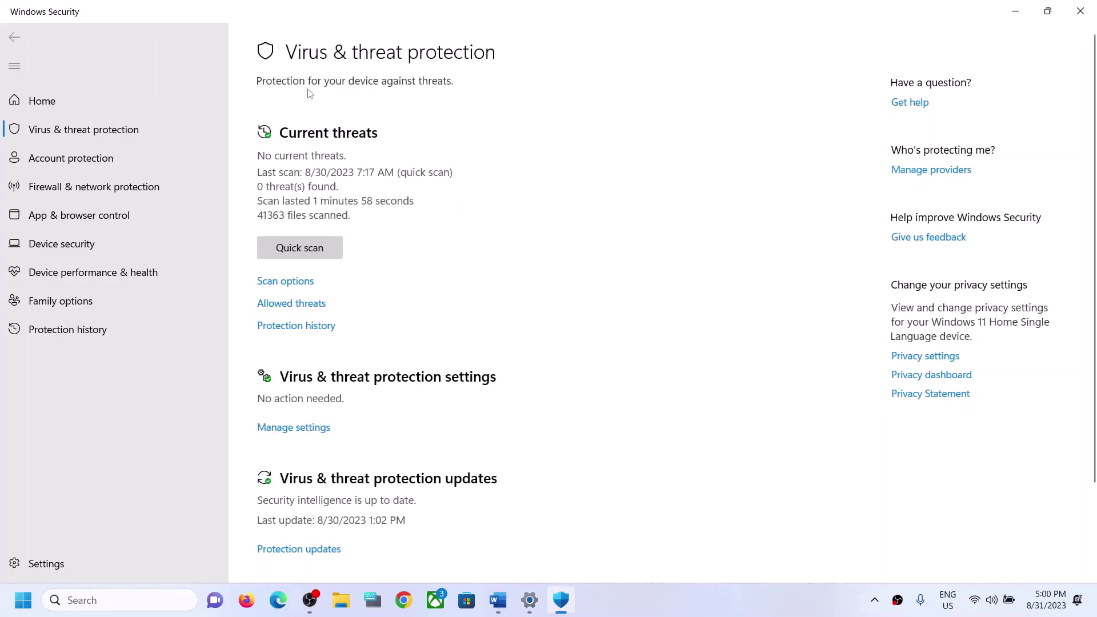
{"action": "left_click", "coordinate": [1079, 18]}
{"action": "left_click", "coordinate": [1080, 14]}
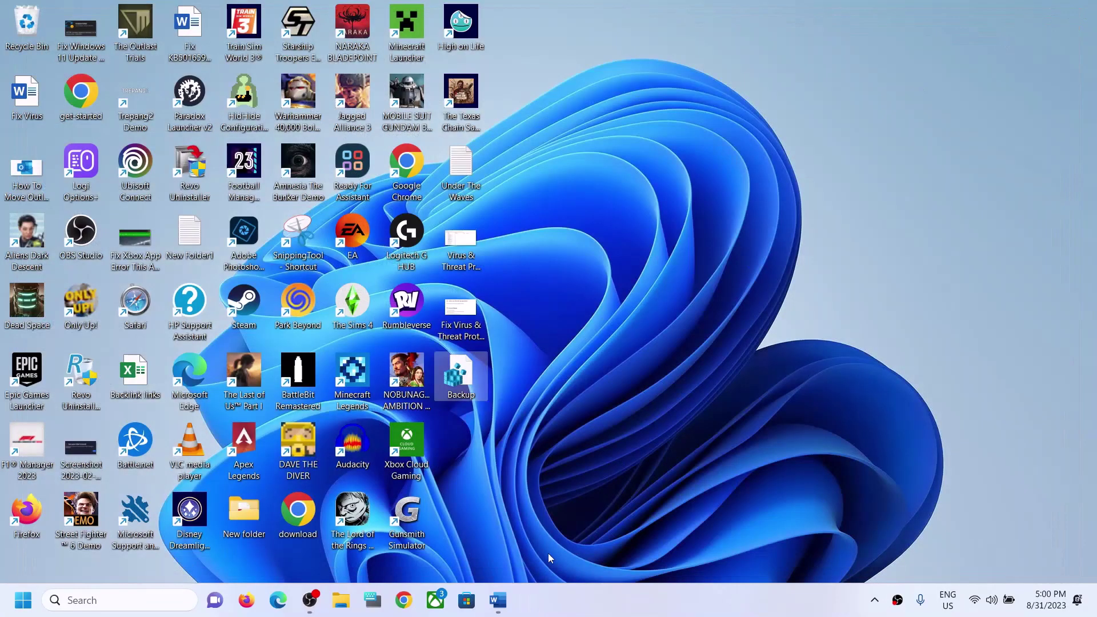
Select the Defender registry path heading in the Fix Virus document and search Windows for 'registry'
{"action": "left_click", "coordinate": [503, 608]}
{"action": "scroll", "coordinate": [834, 299], "scroll_direction": "down", "scroll_amount": 2}
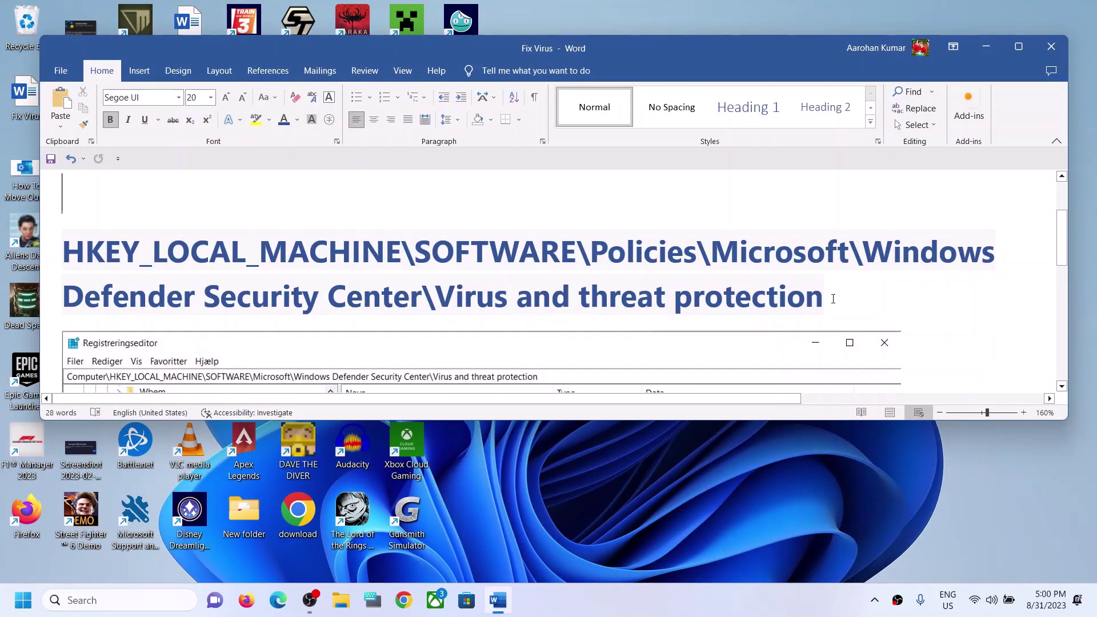
{"action": "left_click_drag", "start_coordinate": [689, 278], "coordinate": [195, 219]}
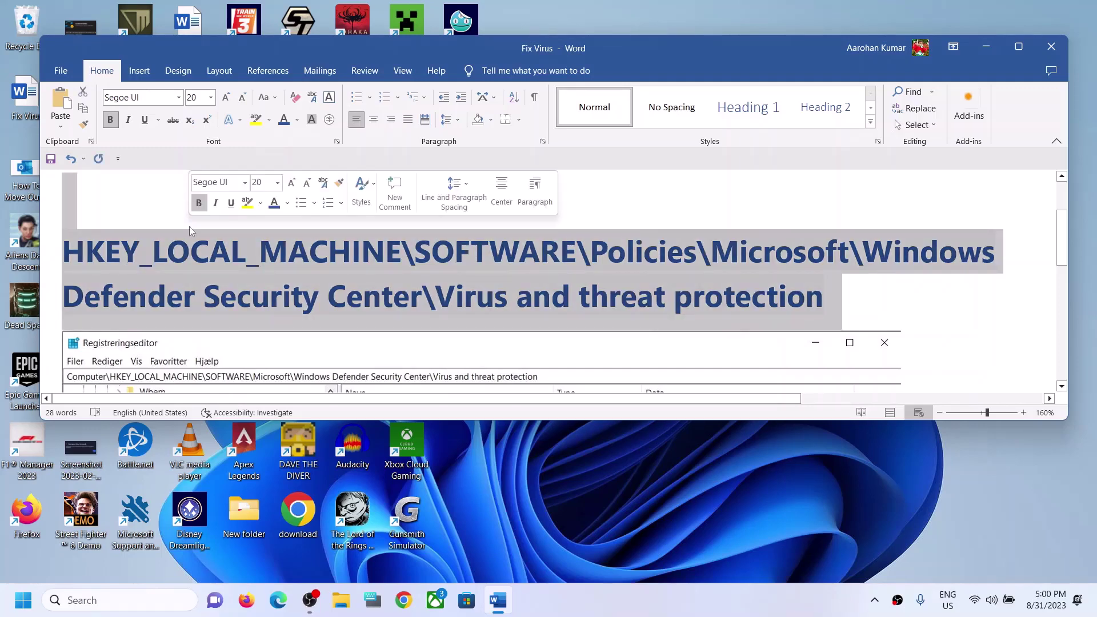
{"action": "left_click", "coordinate": [127, 599]}
{"action": "type", "text": "registry"}
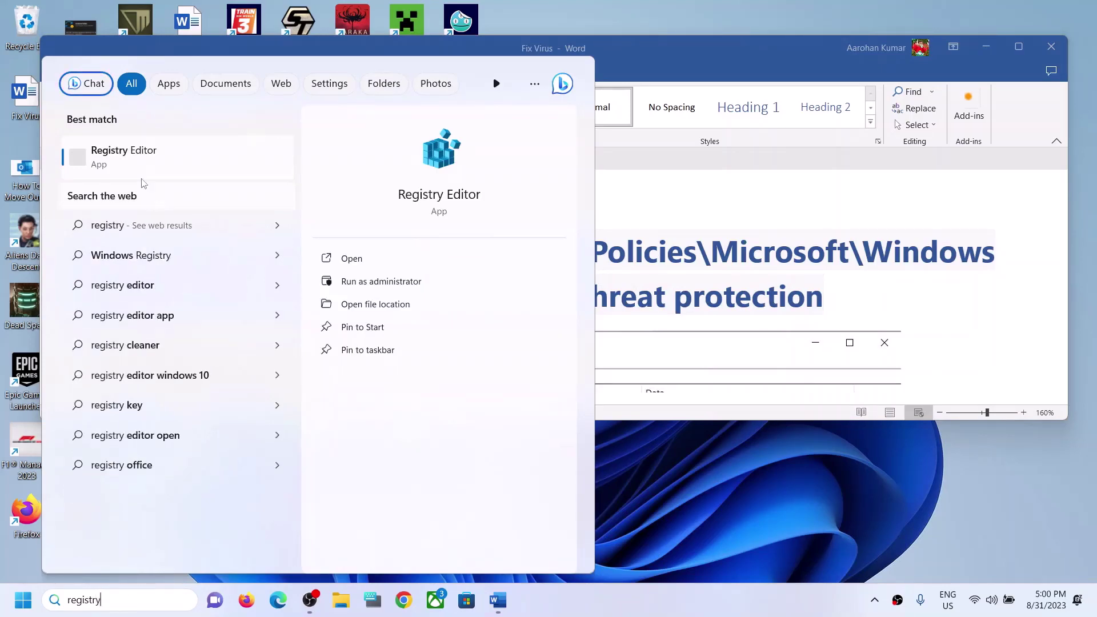
Launch the Registry Editor best match from the 'registry' search and accept the UAC prompt
{"action": "key", "text": "Return"}
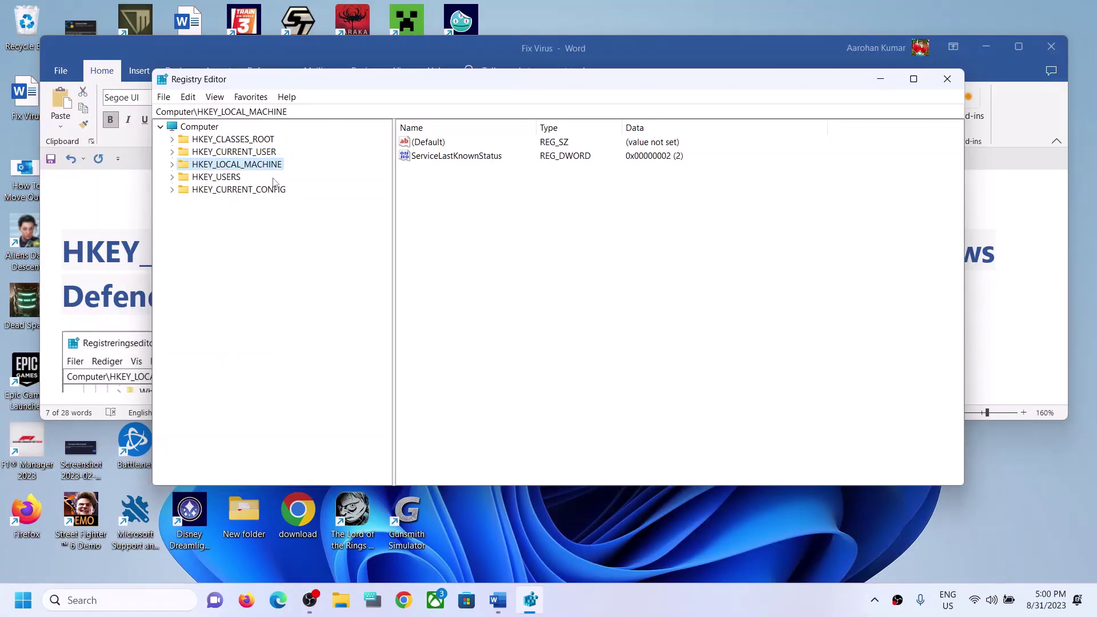
Export the All range of the registry to Backup.reg on the Desktop, replacing it, then show the desktop
{"action": "left_click", "coordinate": [164, 97]}
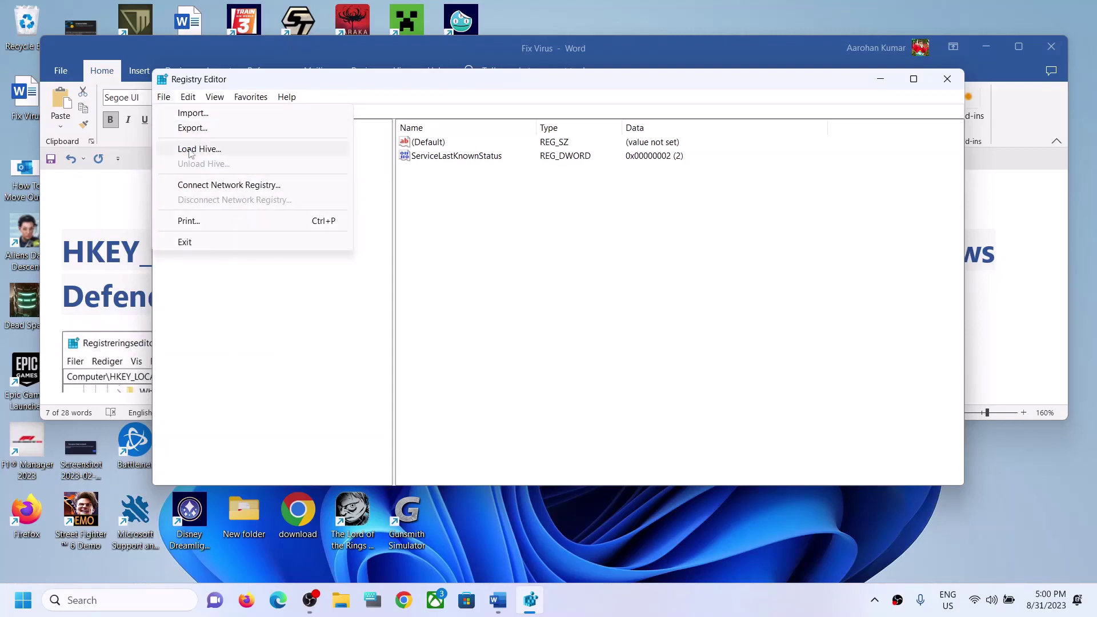
{"action": "left_click", "coordinate": [193, 128]}
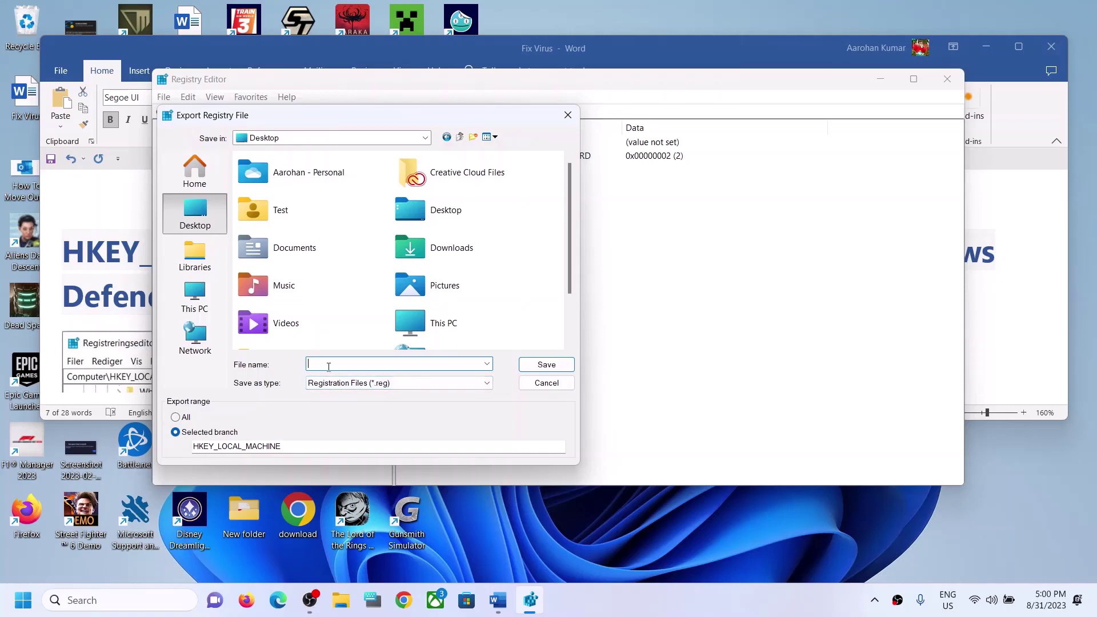
{"action": "type", "text": "backup"}
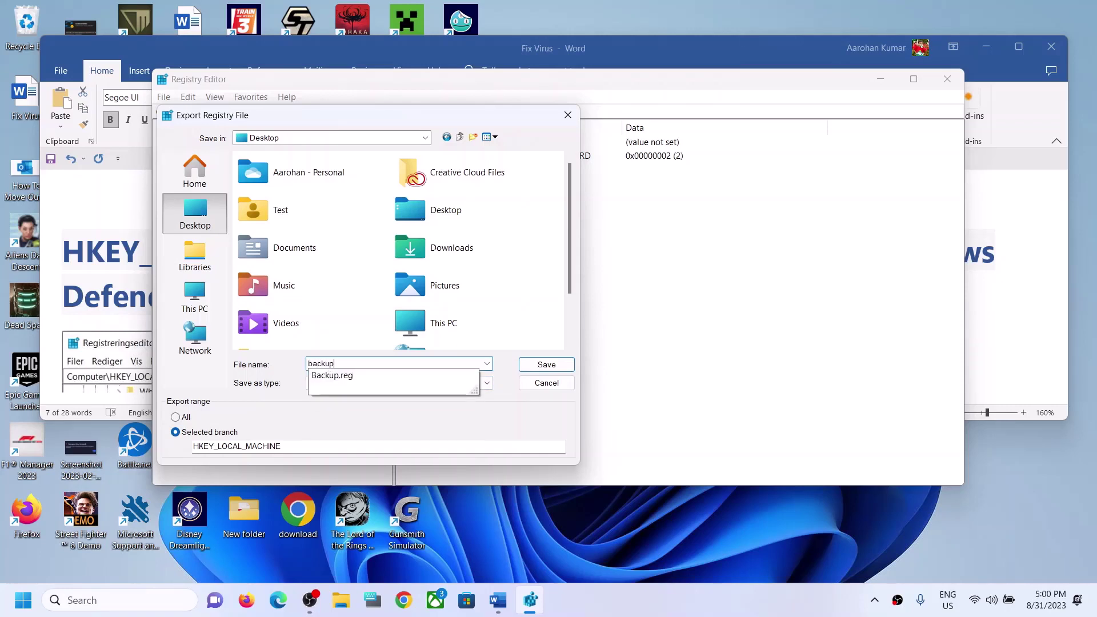
{"action": "left_click", "coordinate": [183, 421]}
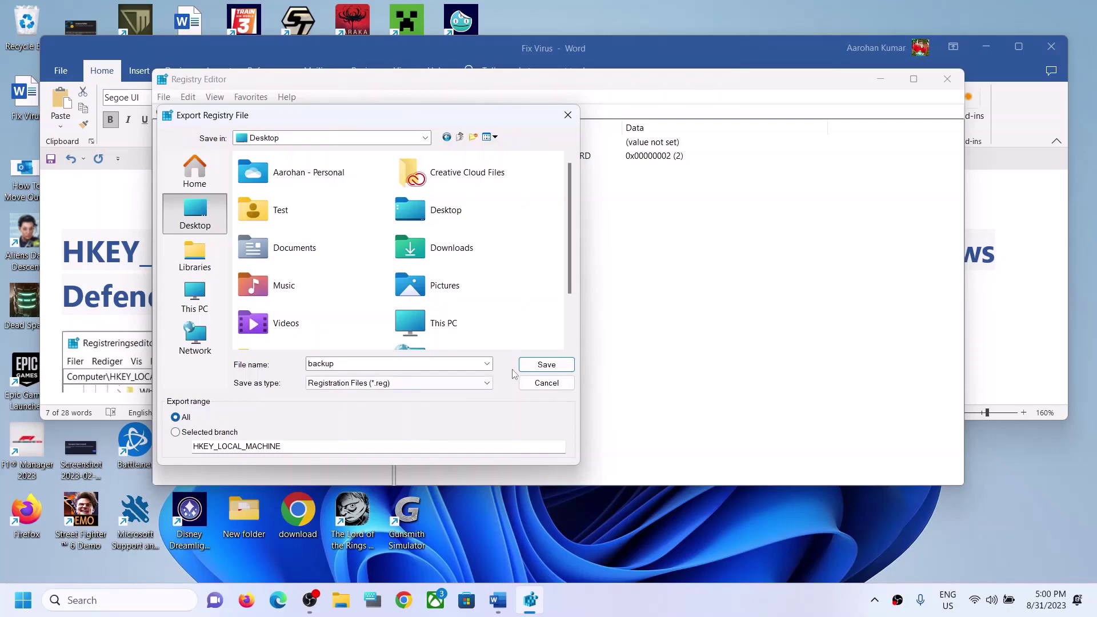
{"action": "left_click", "coordinate": [543, 365]}
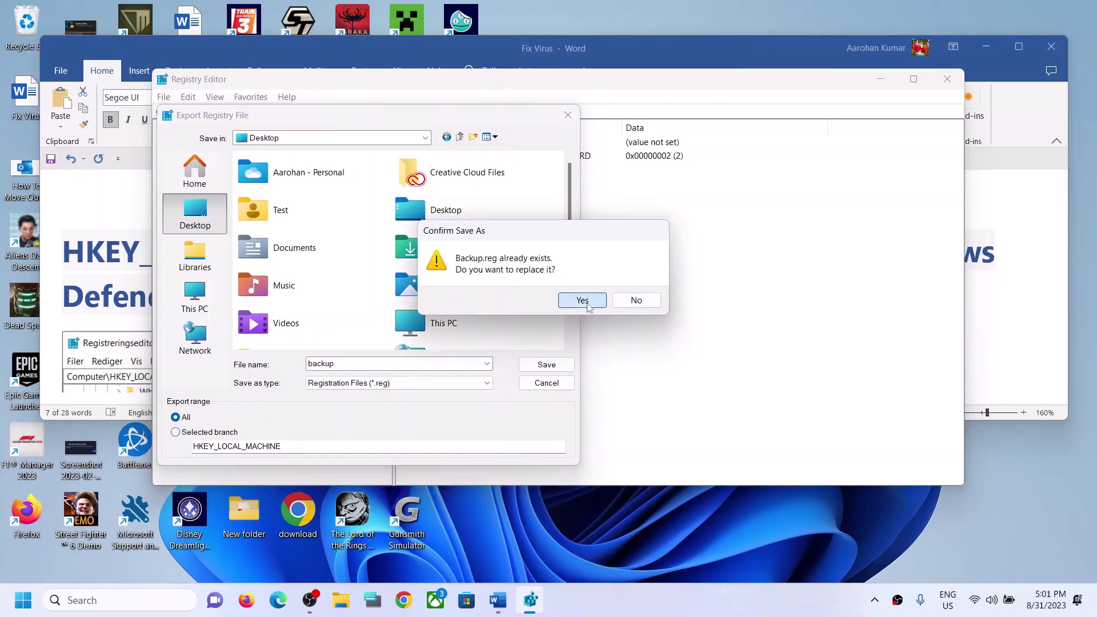
{"action": "left_click", "coordinate": [583, 301]}
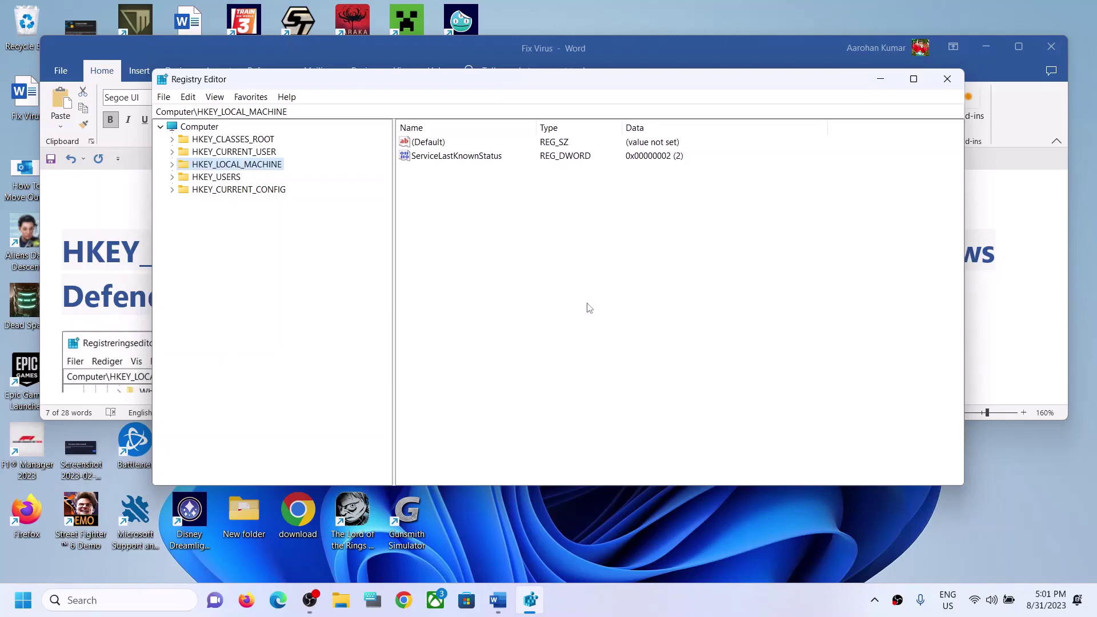
{"action": "key", "text": "super+d"}
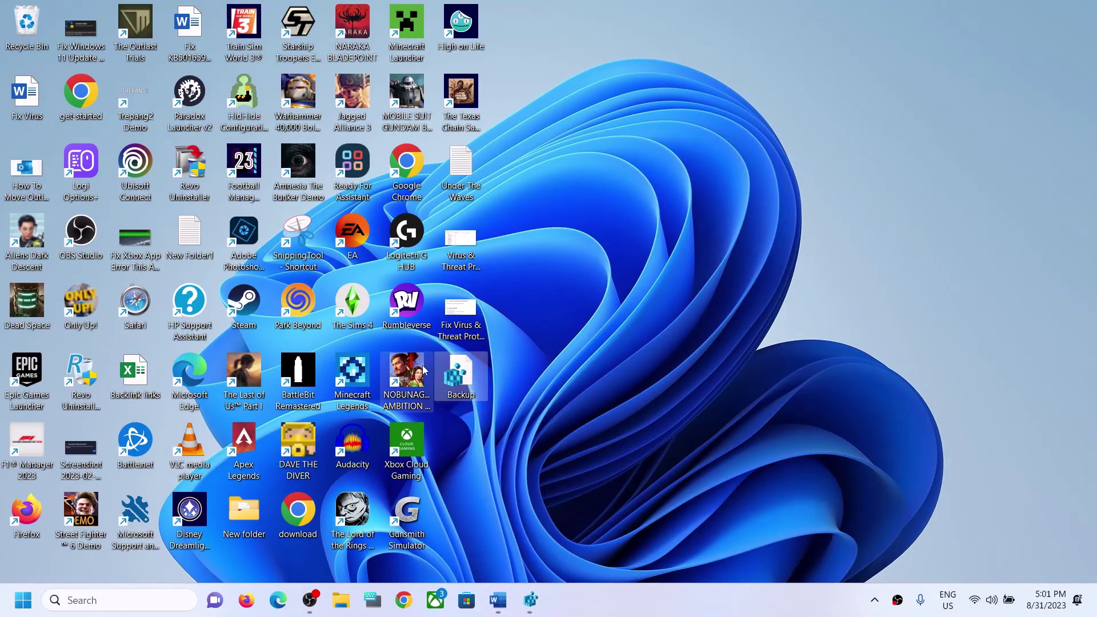
{"action": "left_click", "coordinate": [524, 596]}
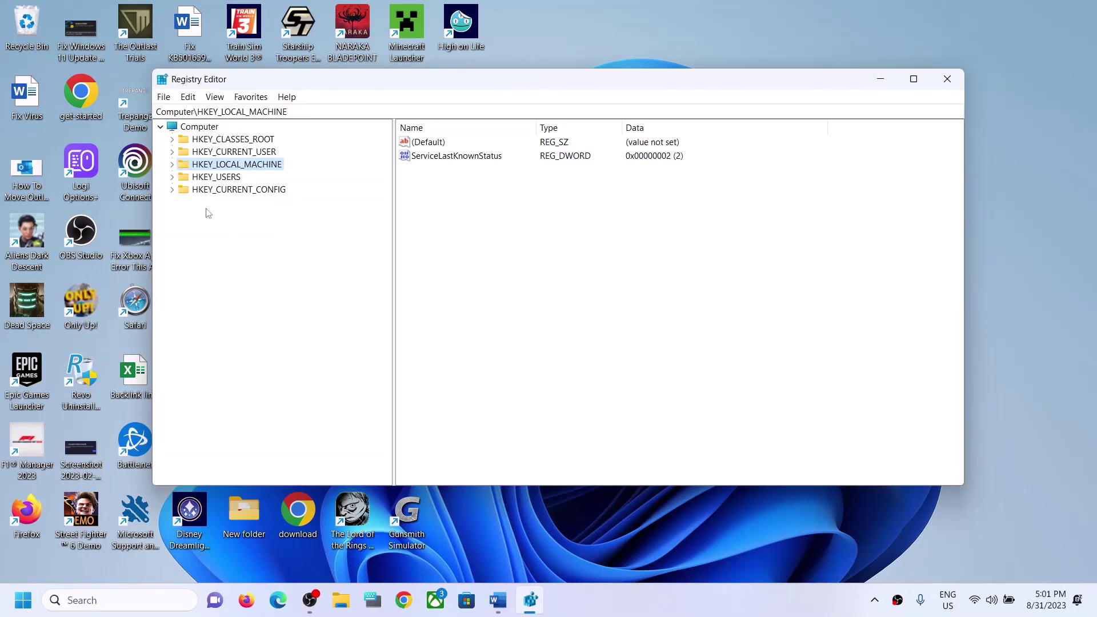
{"action": "left_click", "coordinate": [163, 98]}
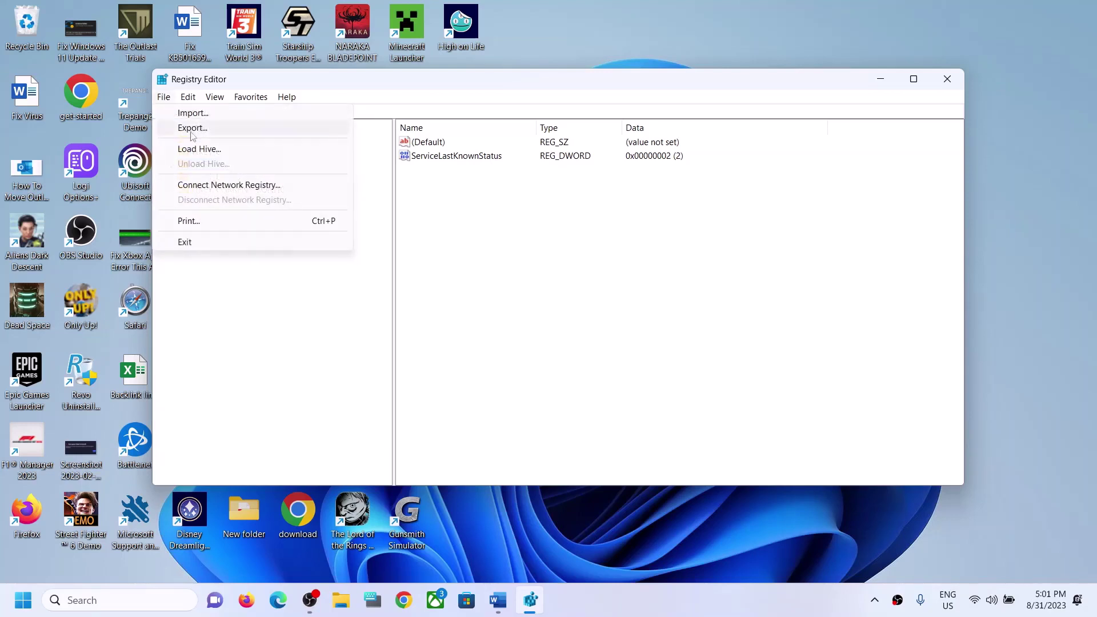
{"action": "left_click", "coordinate": [204, 114]}
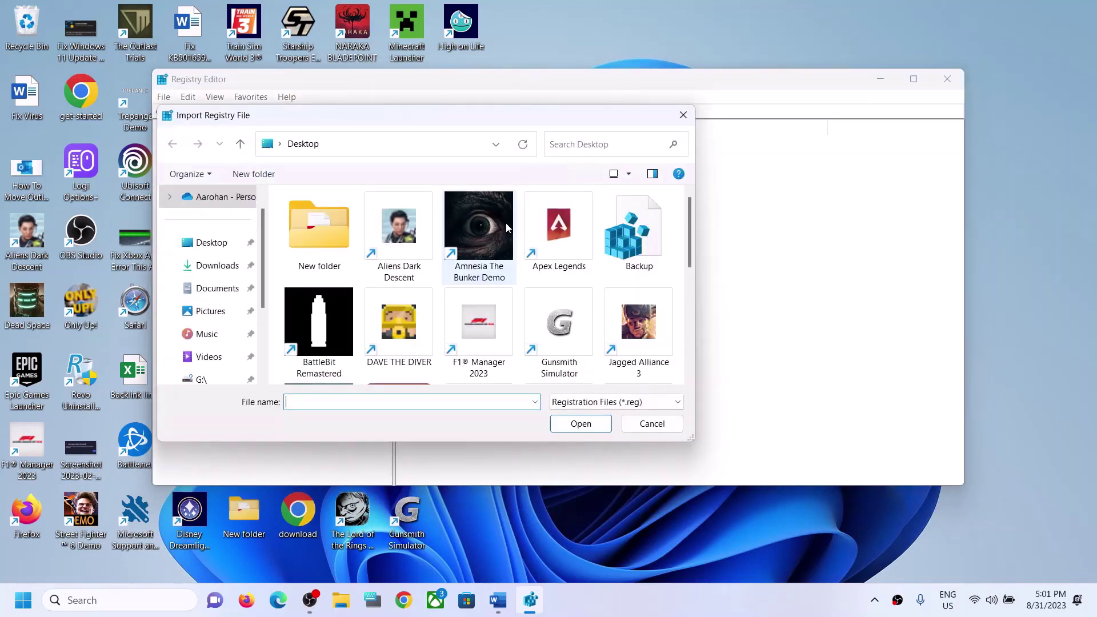
{"action": "left_click", "coordinate": [654, 239]}
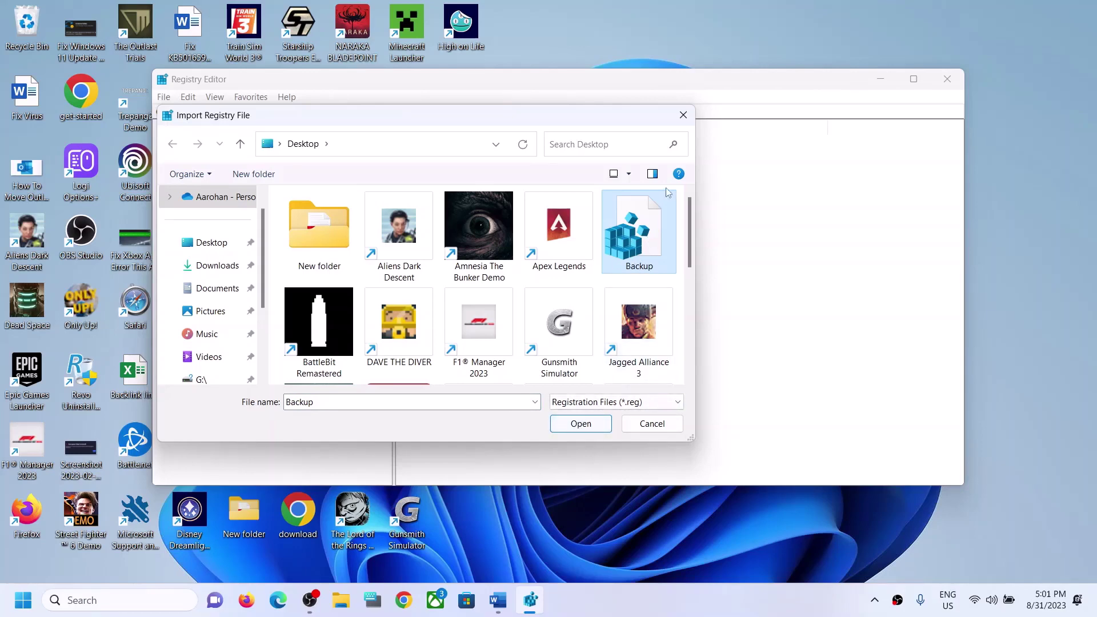
{"action": "left_click", "coordinate": [684, 115]}
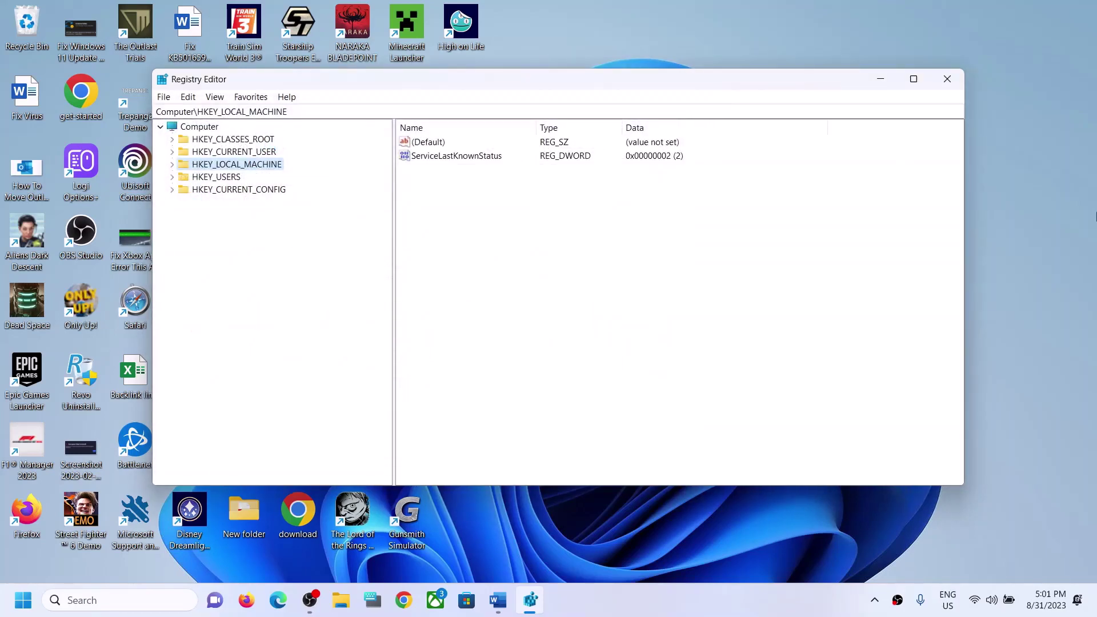
Navigate to HKLM\SOFTWARE\Policies\Microsoft\Windows Defender Security Center\Virus and threat protection
{"action": "left_click", "coordinate": [171, 165]}
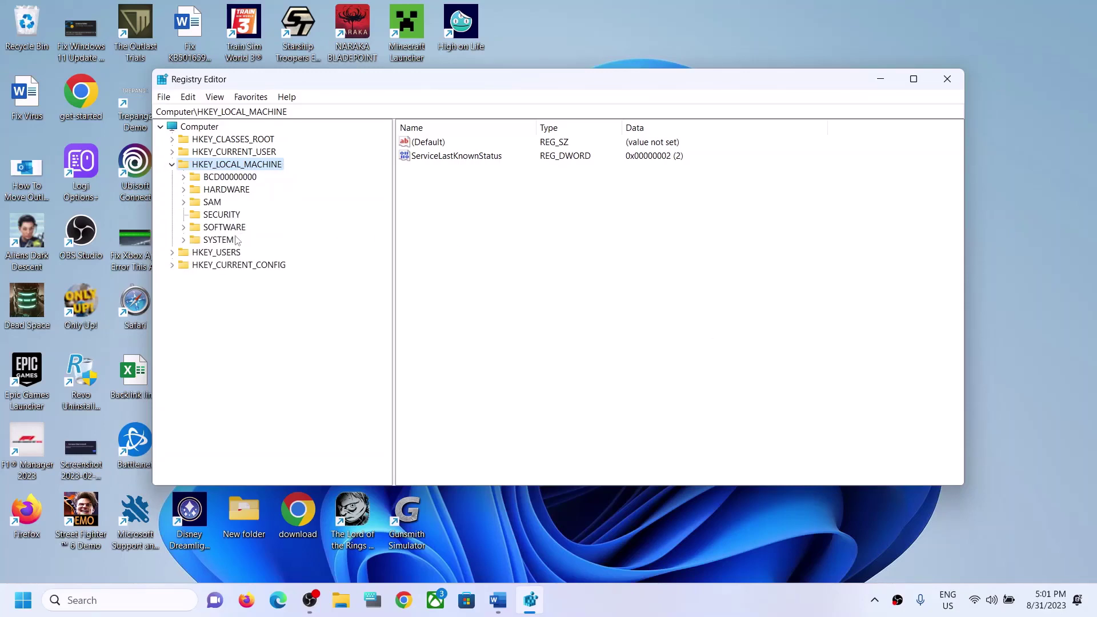
{"action": "left_click", "coordinate": [218, 227]}
{"action": "left_click", "coordinate": [183, 227]}
{"action": "scroll", "coordinate": [280, 349], "scroll_direction": "down", "scroll_amount": 7}
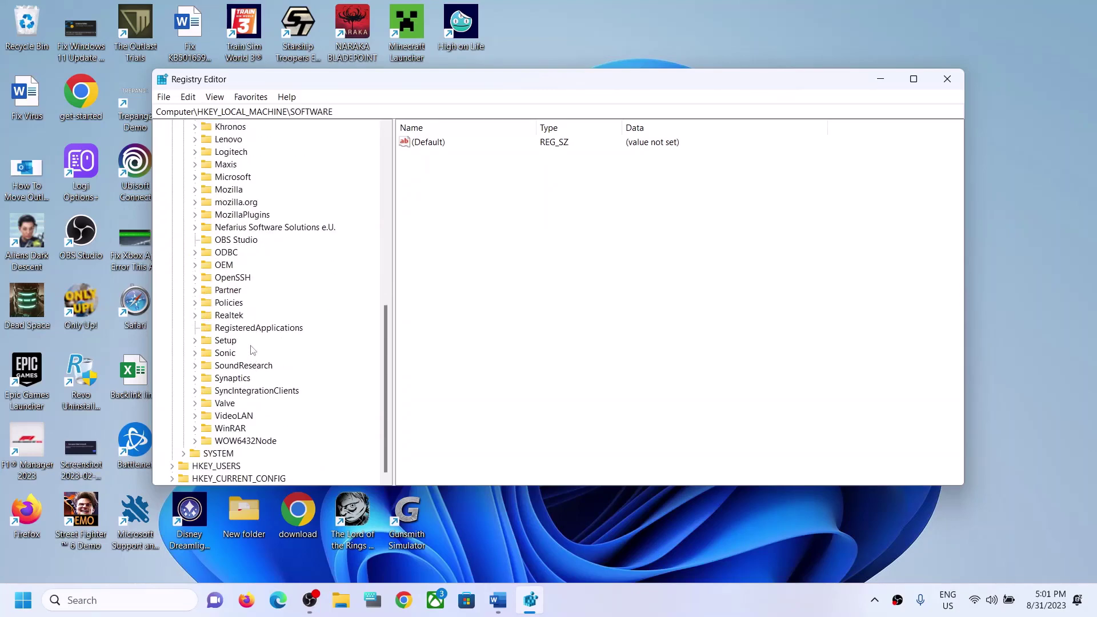
{"action": "left_click", "coordinate": [225, 306]}
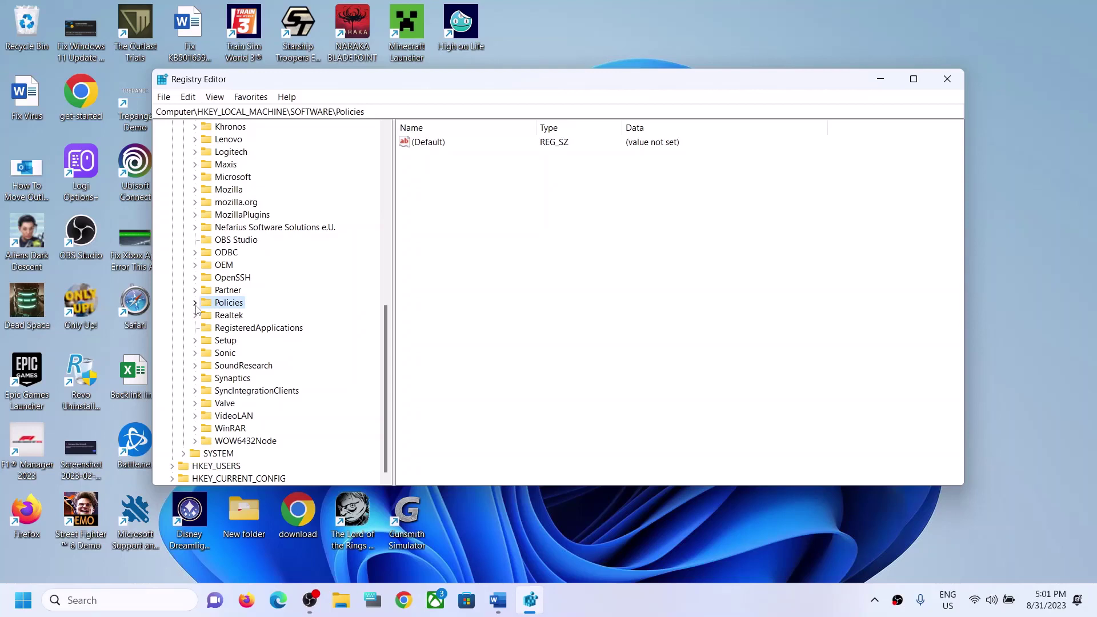
{"action": "left_click", "coordinate": [195, 303]}
{"action": "left_click", "coordinate": [245, 342]}
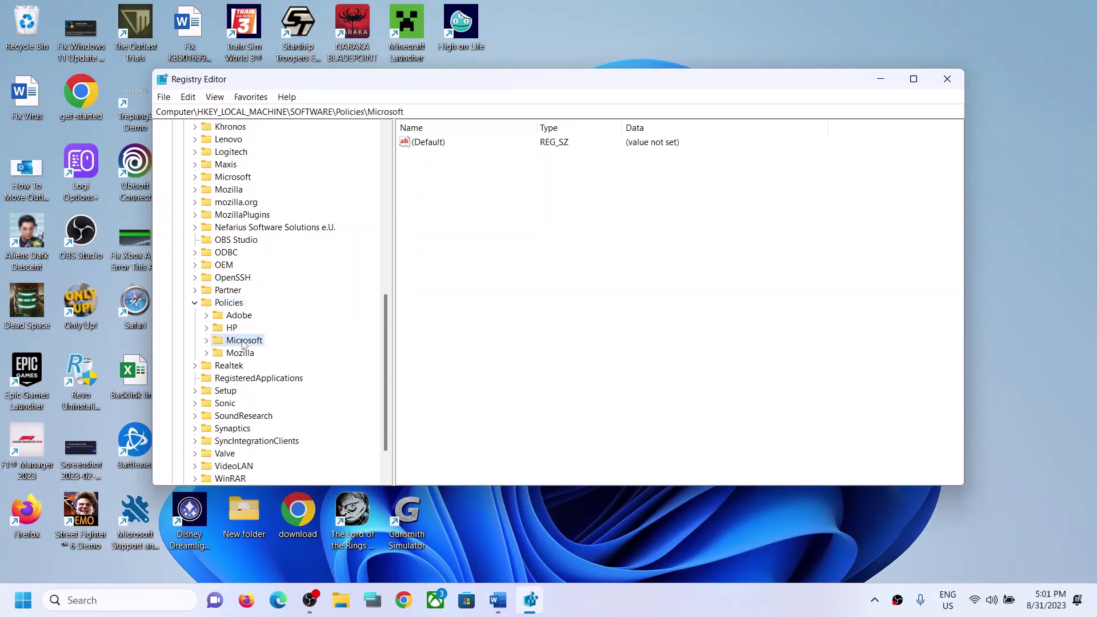
{"action": "left_click", "coordinate": [207, 340]}
{"action": "scroll", "coordinate": [332, 366], "scroll_direction": "down", "scroll_amount": 3}
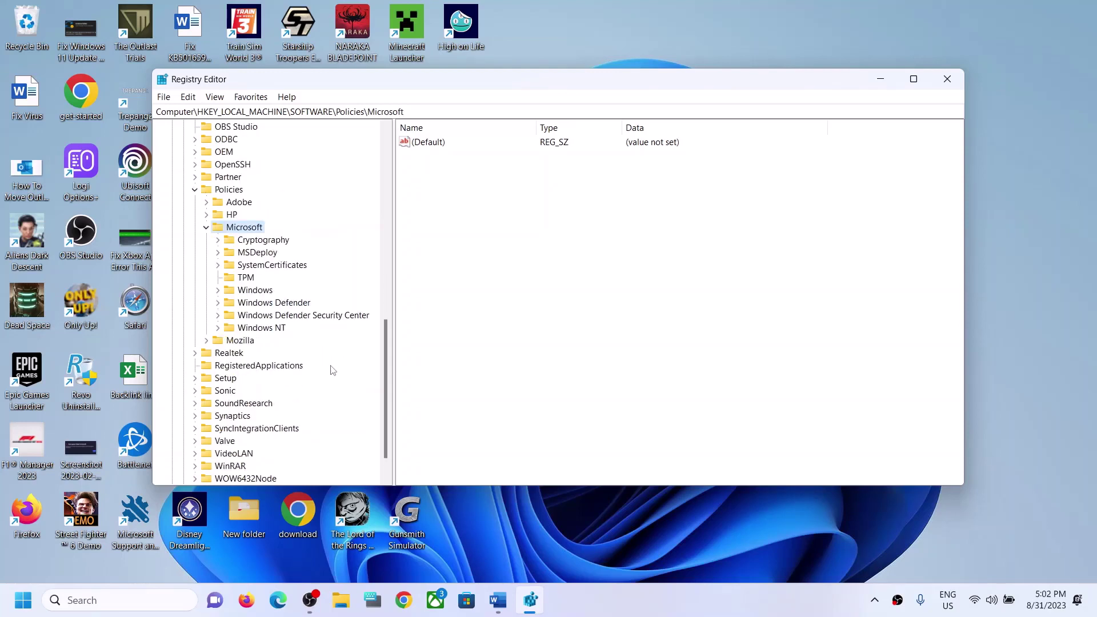
{"action": "left_click", "coordinate": [281, 317]}
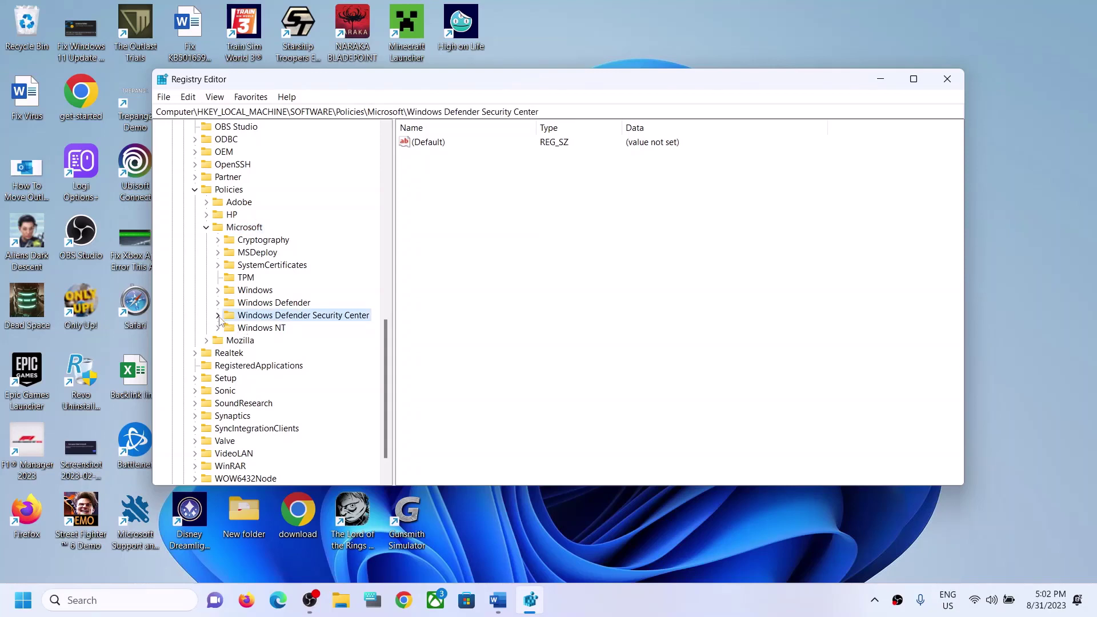
{"action": "left_click", "coordinate": [218, 316]}
{"action": "left_click", "coordinate": [279, 330]}
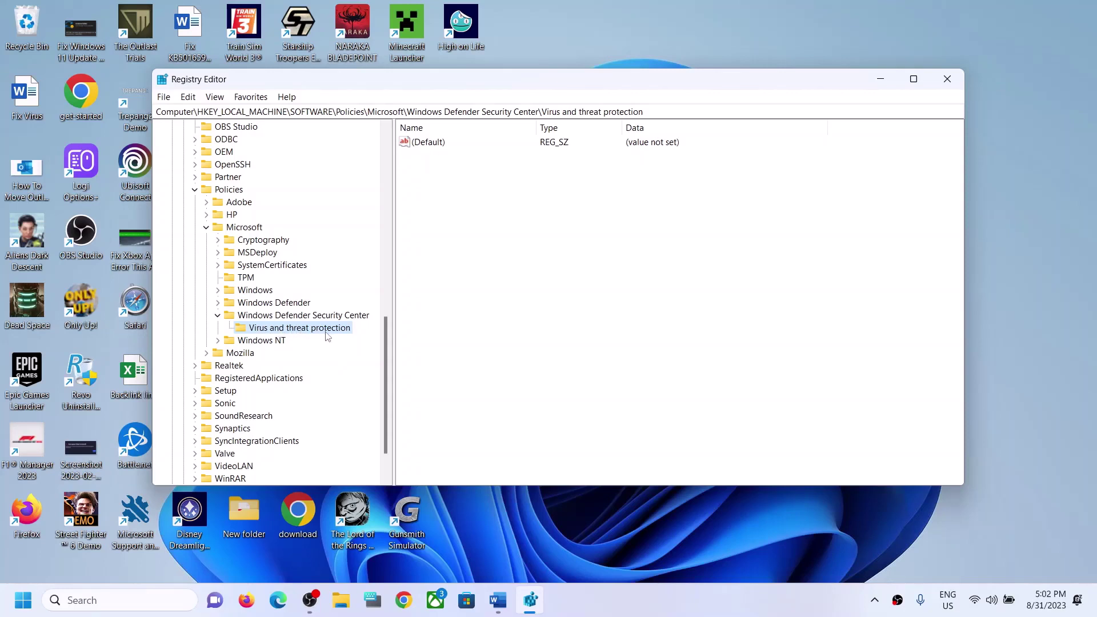
Delete the Virus and threat protection key, confirming with Yes, and return to the Fix Virus document
{"action": "right_click", "coordinate": [300, 332]}
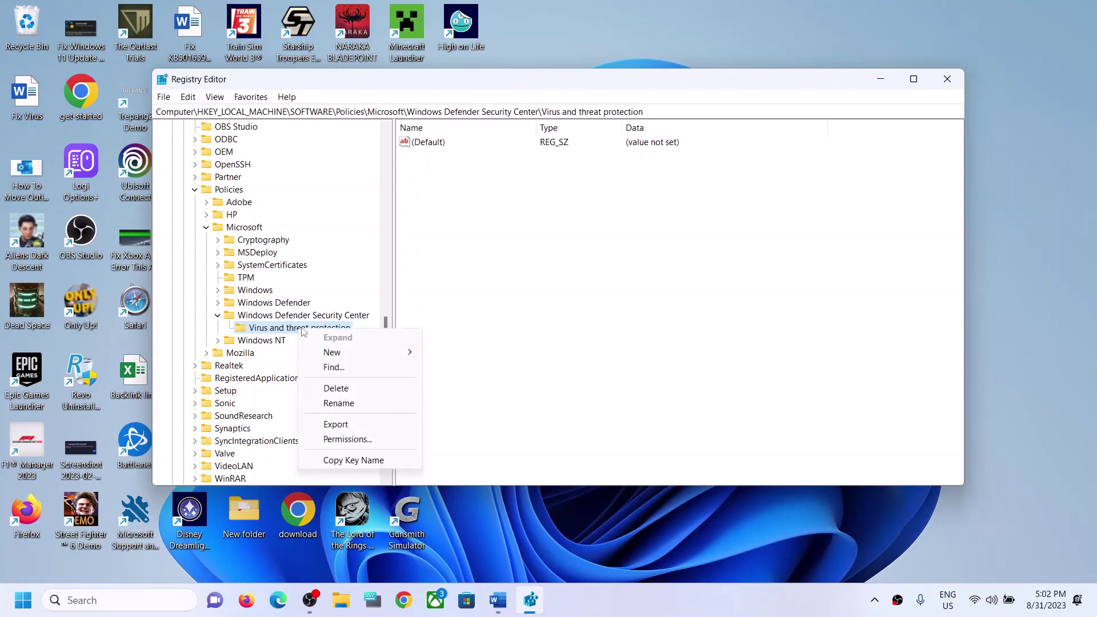
{"action": "left_click", "coordinate": [357, 392]}
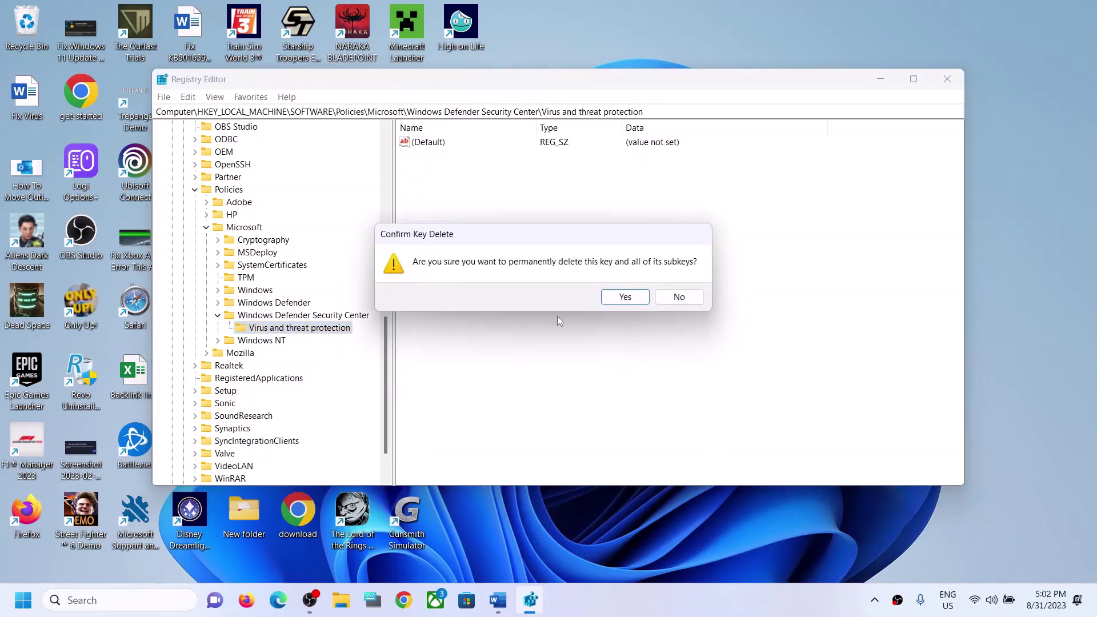
{"action": "left_click", "coordinate": [626, 296]}
{"action": "left_click", "coordinate": [498, 600]}
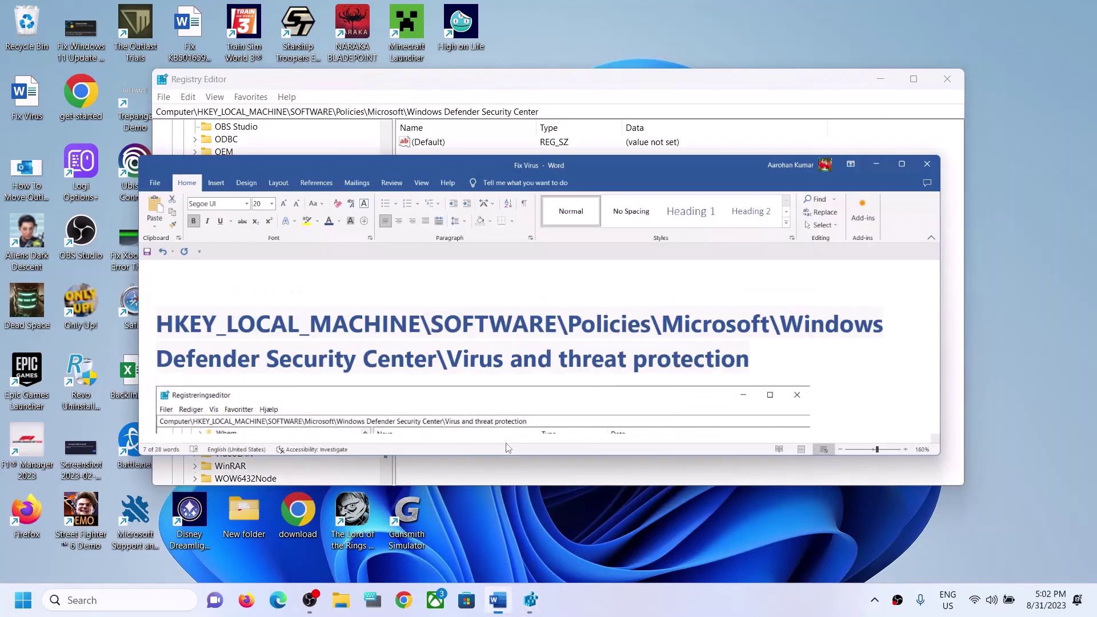
{"action": "scroll", "coordinate": [417, 337], "scroll_direction": "down", "scroll_amount": 10}
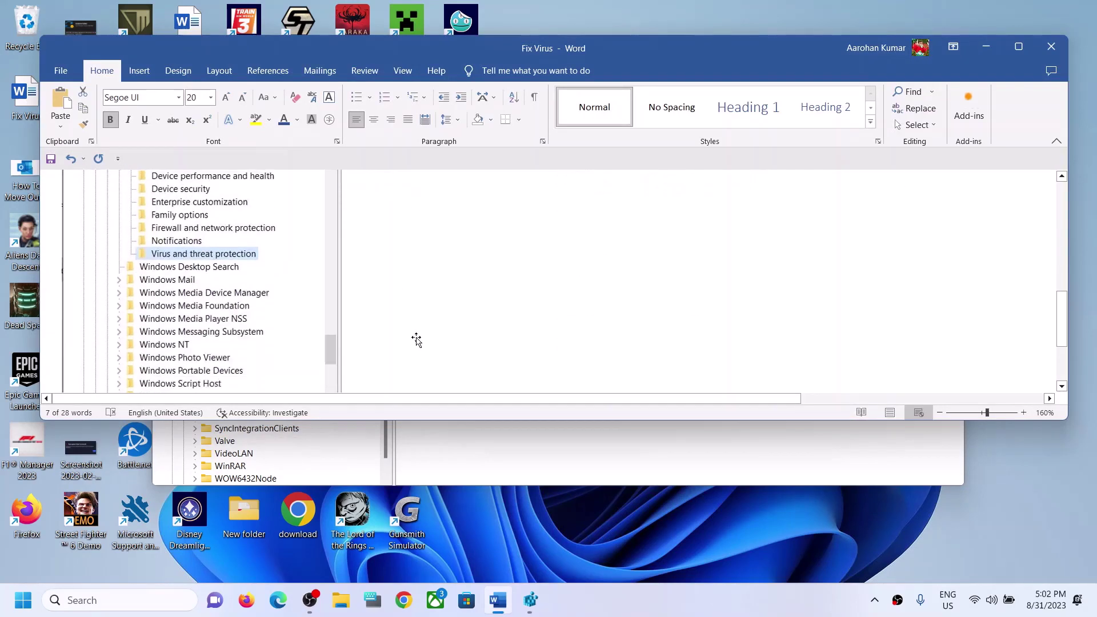
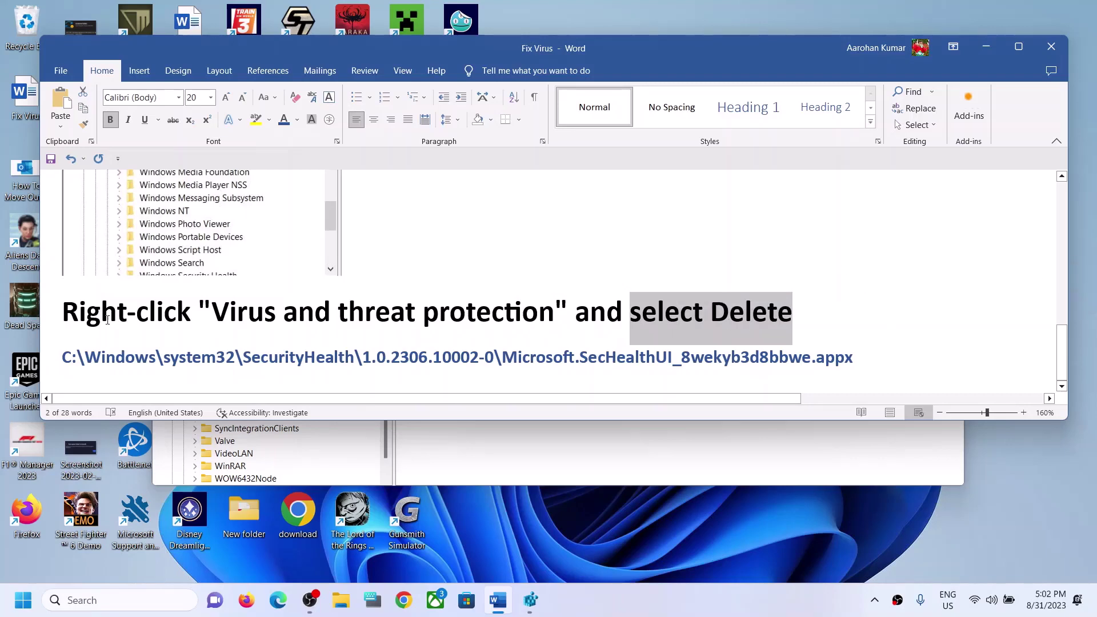
Highlight the 'Right-click "Virus and threat protection"' line in Word, then bring Registry Editor forward
{"action": "left_click_drag", "start_coordinate": [105, 318], "coordinate": [560, 322]}
{"action": "left_click", "coordinate": [503, 460]}
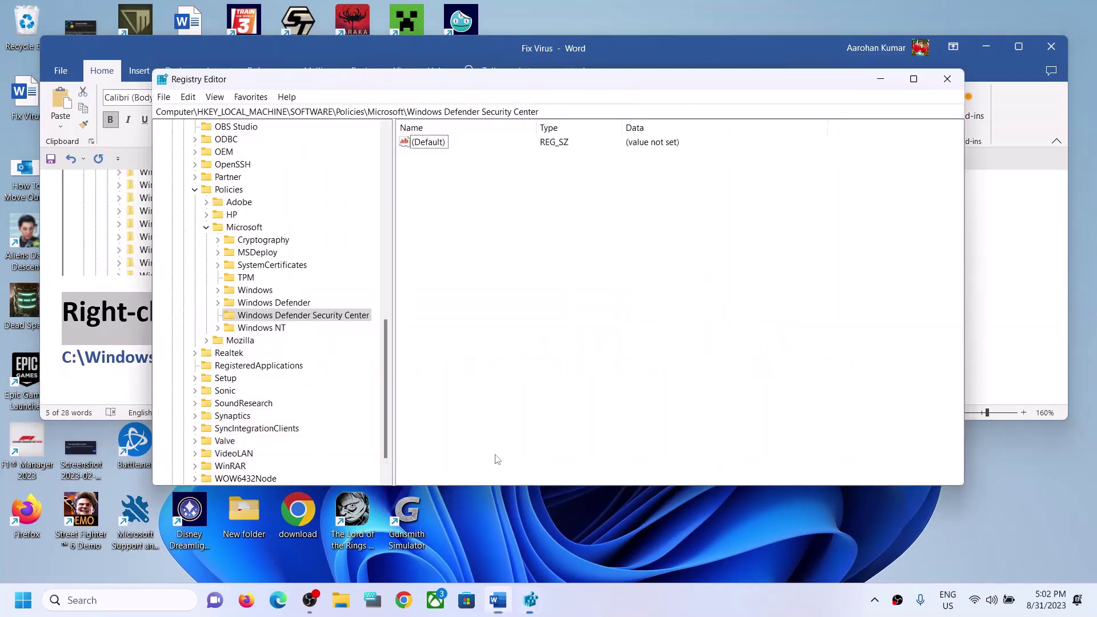
{"action": "scroll", "coordinate": [291, 352], "scroll_direction": "up", "scroll_amount": 2}
{"action": "scroll", "coordinate": [291, 352], "scroll_direction": "down", "scroll_amount": 2}
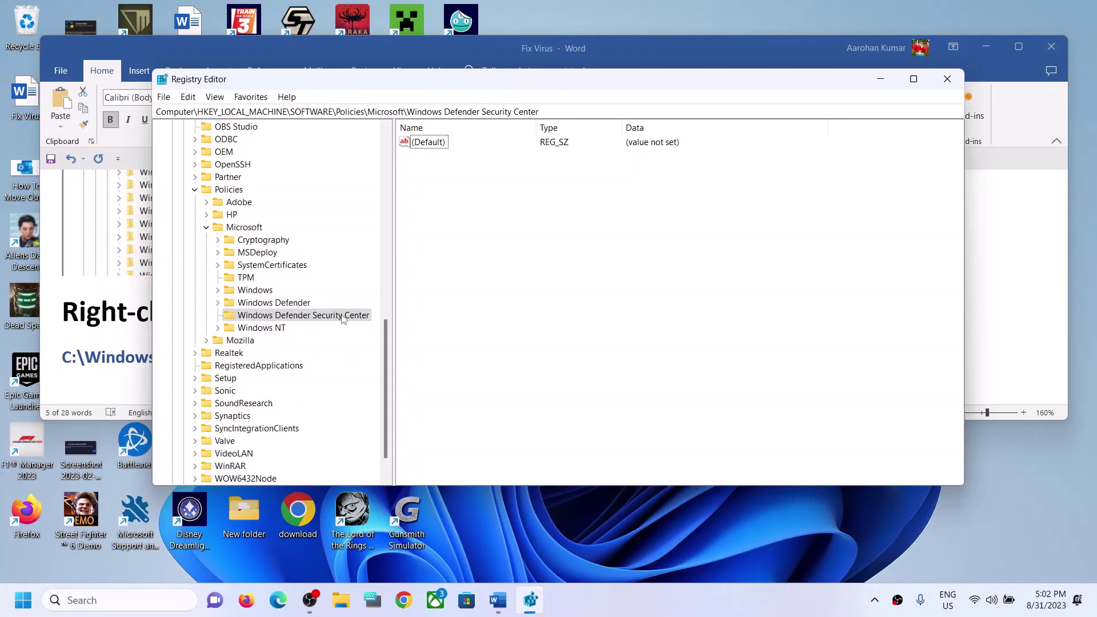
{"action": "left_click", "coordinate": [268, 303]}
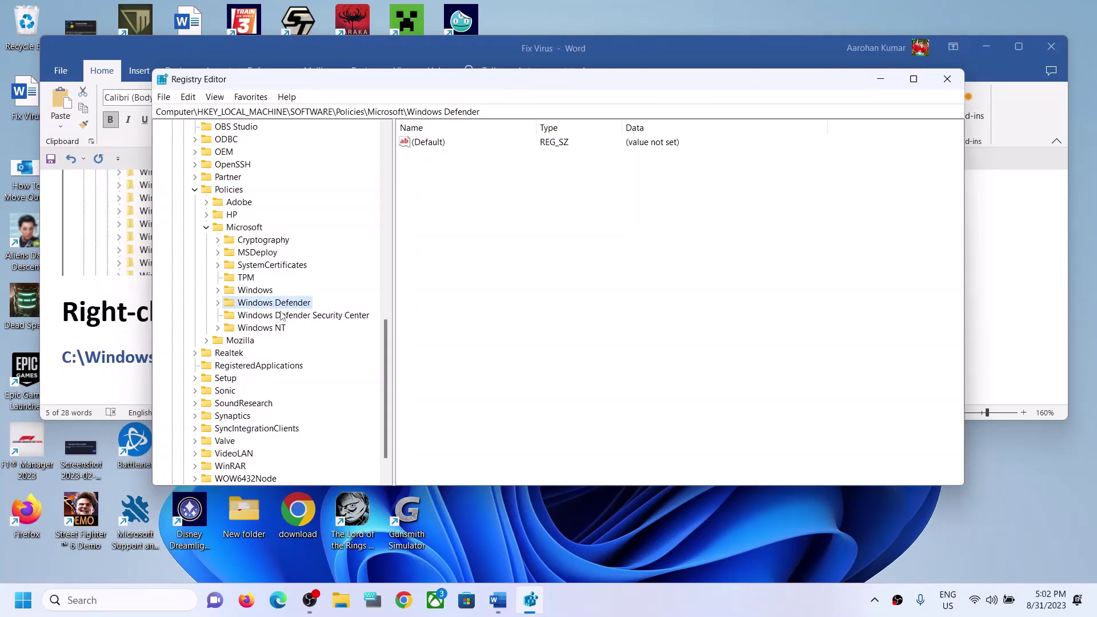
{"action": "left_click", "coordinate": [281, 316]}
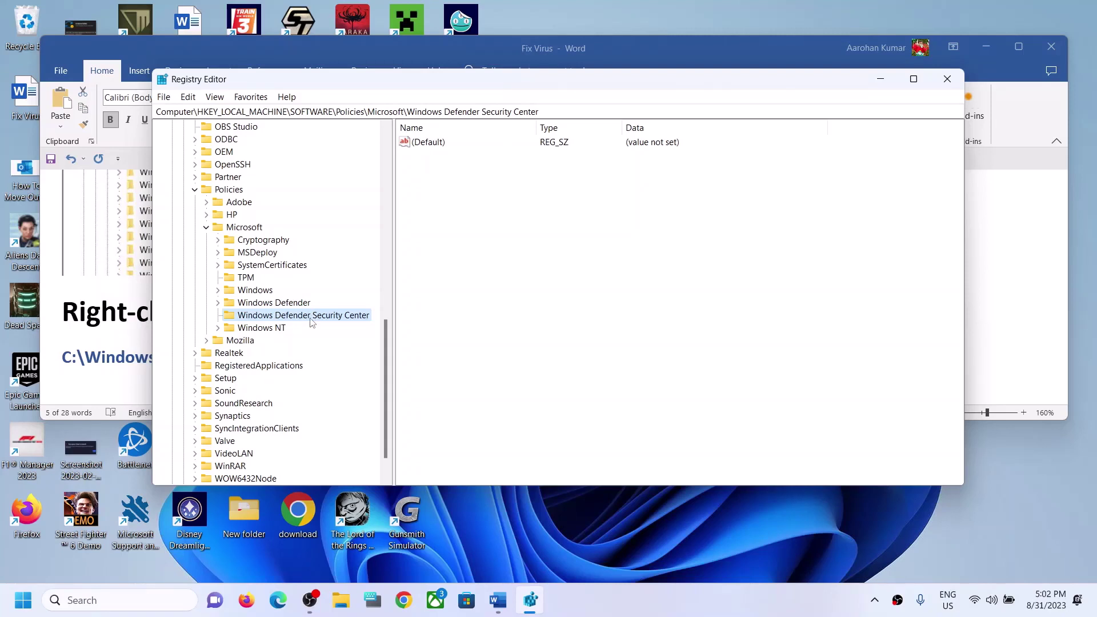
{"action": "left_click", "coordinate": [128, 313]}
{"action": "left_click", "coordinate": [213, 313]}
{"action": "left_click_drag", "start_coordinate": [212, 313], "coordinate": [664, 320]}
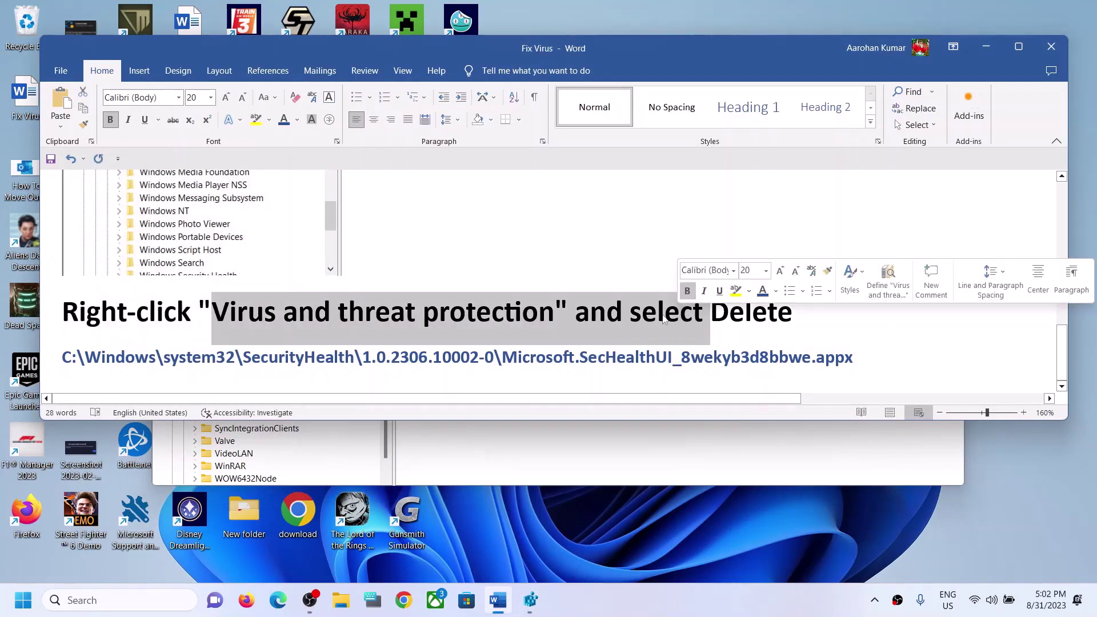
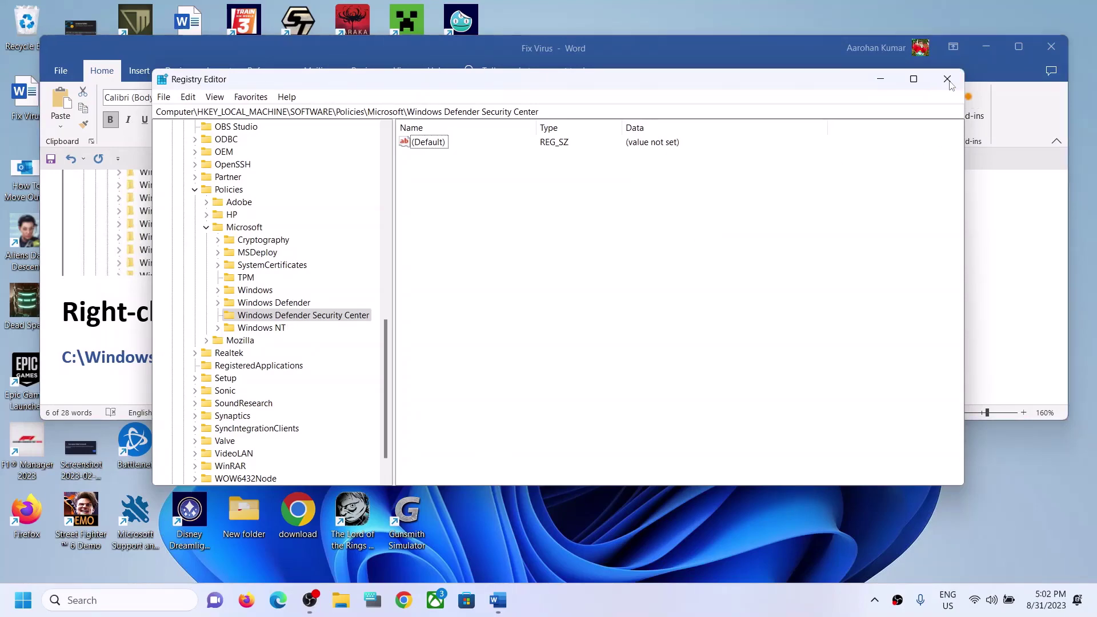
Close Registry Editor and dismiss the Start menu's power options without choosing one
{"action": "left_click", "coordinate": [948, 79]}
{"action": "key", "text": "super"}
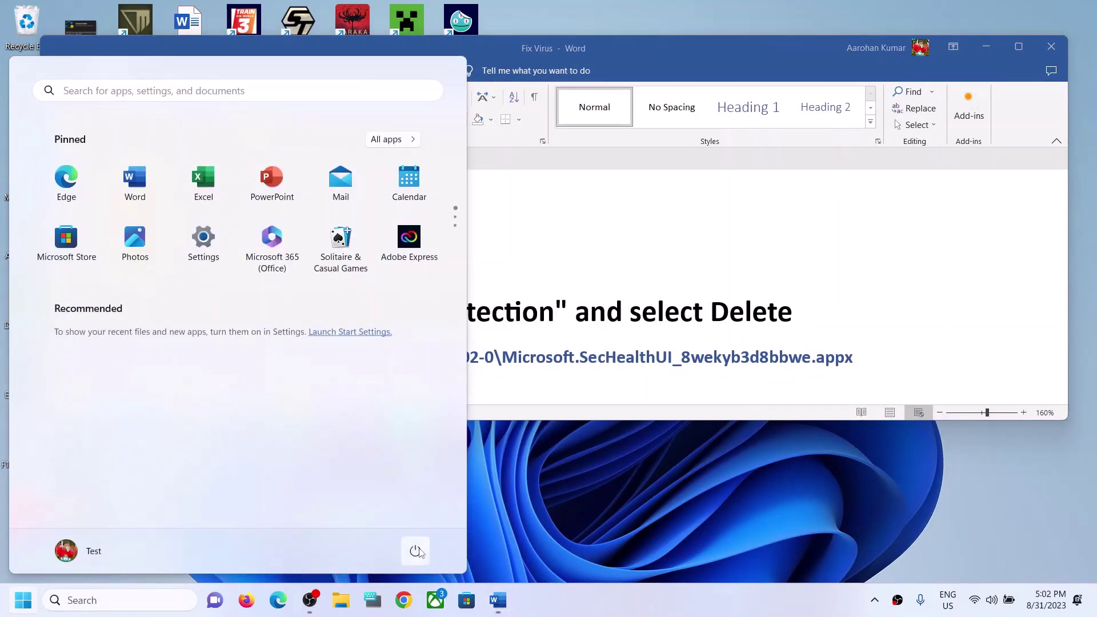
{"action": "left_click", "coordinate": [416, 551]}
{"action": "key", "text": "Escape"}
{"action": "key", "text": "Escape"}
Copy the Microsoft.SecHealthUI_8wekyb3d8bbwe.appx package path from the Fix Virus document
{"action": "left_click", "coordinate": [297, 360]}
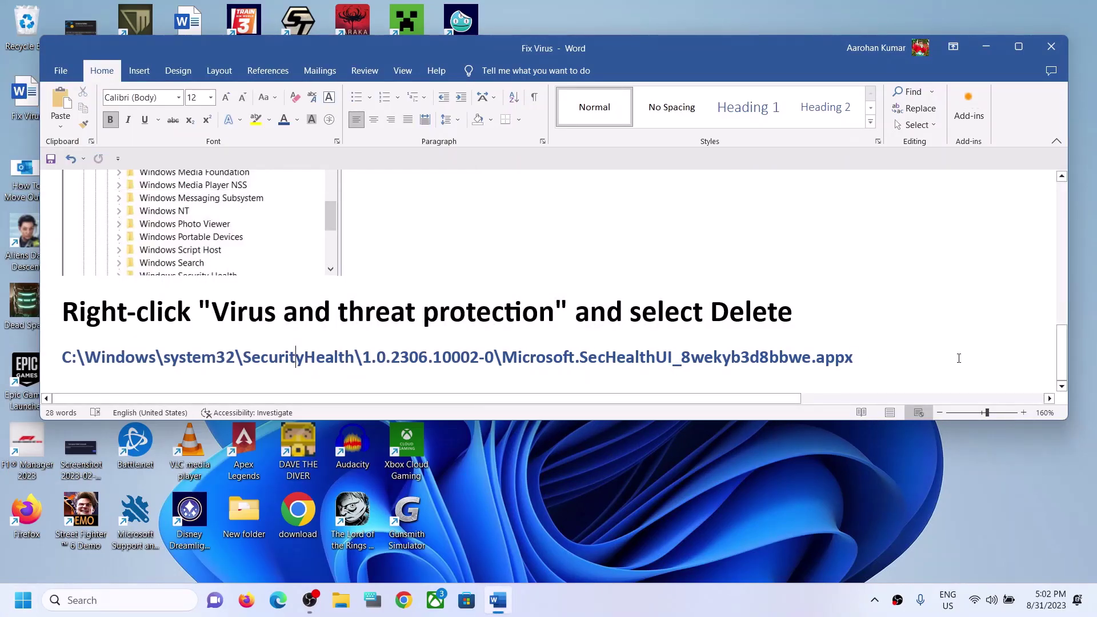
{"action": "left_click_drag", "start_coordinate": [869, 357], "coordinate": [62, 359]}
{"action": "right_click", "coordinate": [290, 364]}
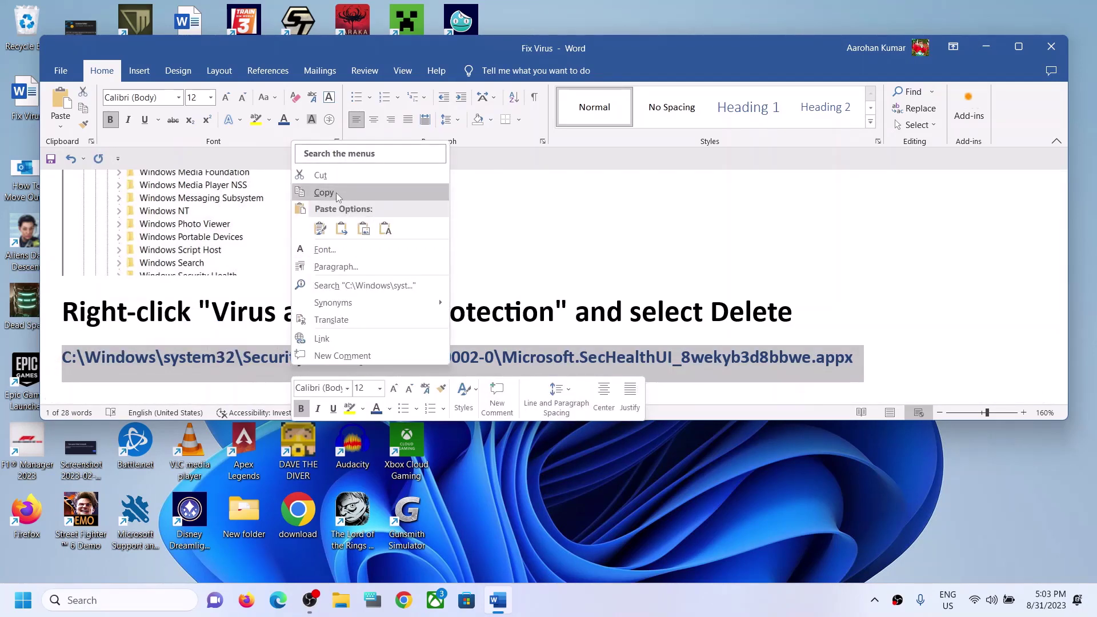
{"action": "left_click", "coordinate": [336, 193]}
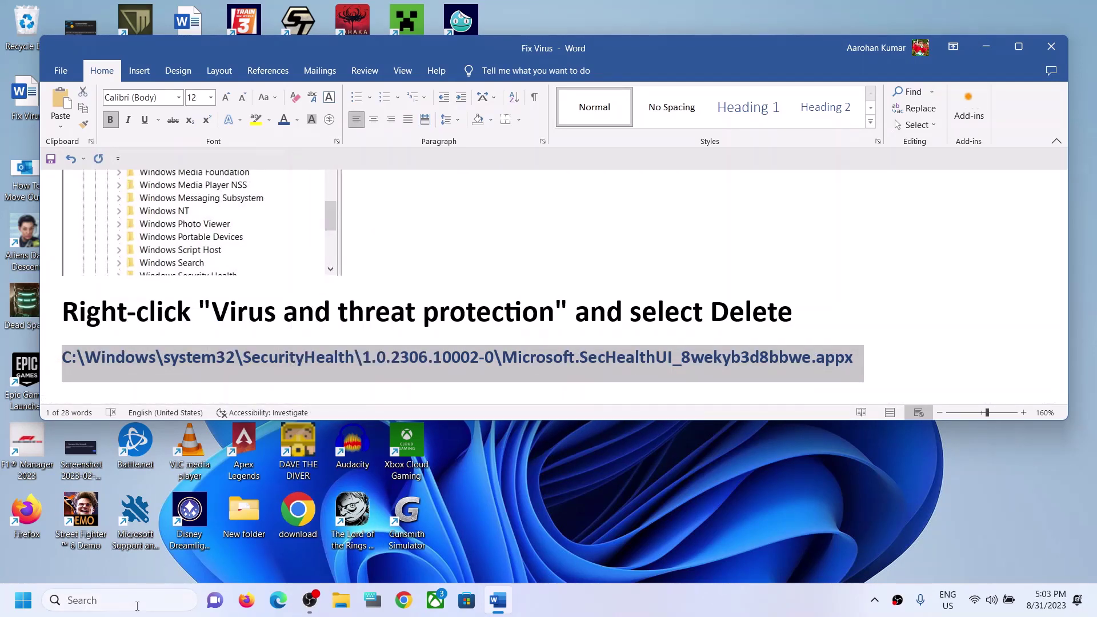
Run the copied SecHealthUI appx path in an administrator Command Prompt found by searching 'cmd'
{"action": "left_click", "coordinate": [137, 600]}
{"action": "type", "text": "cmd"}
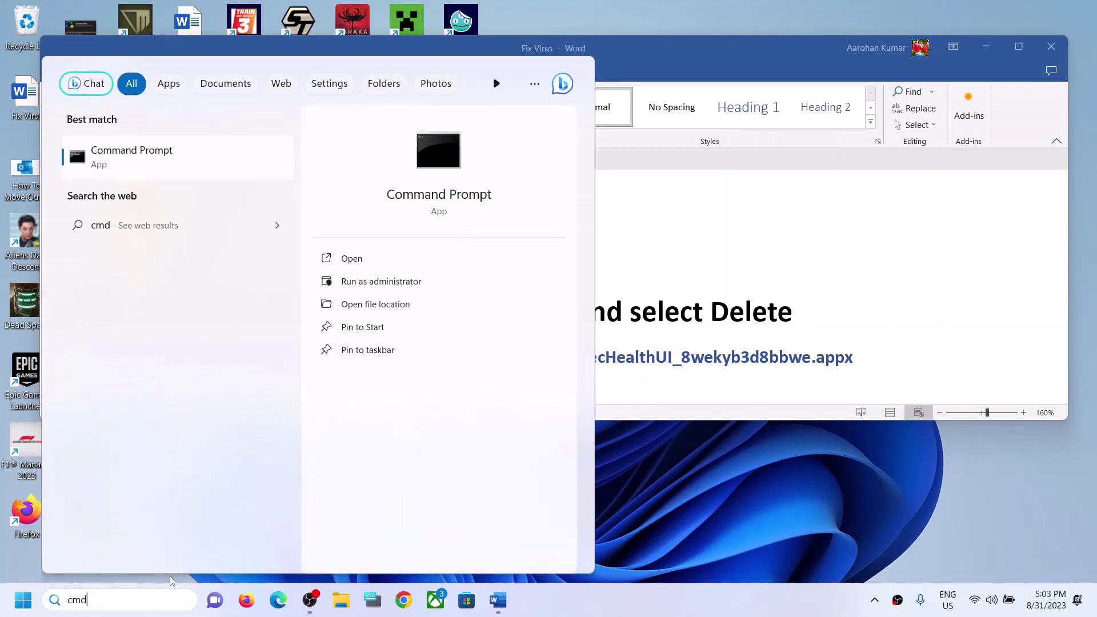
{"action": "right_click", "coordinate": [117, 162]}
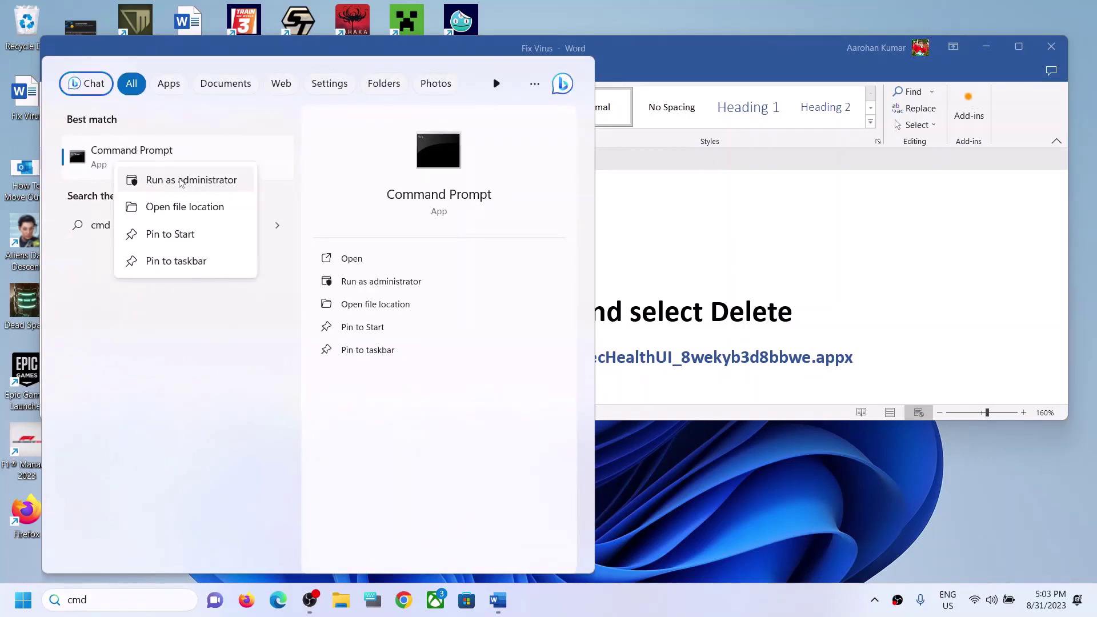
{"action": "left_click", "coordinate": [187, 182]}
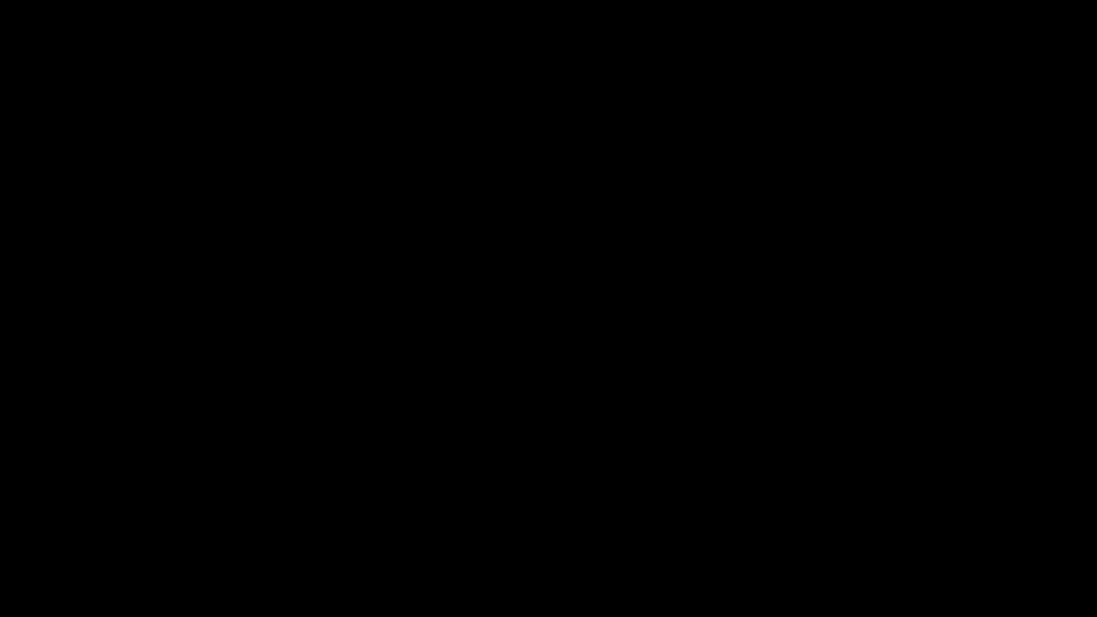
{"action": "key", "text": "Return"}
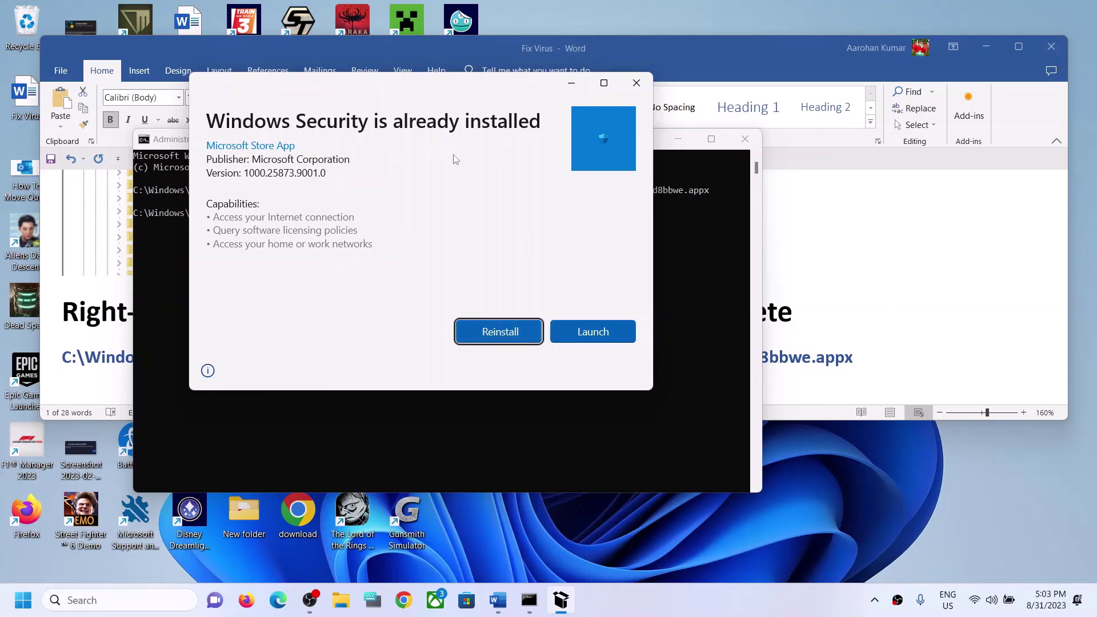
Reinstall Windows Security, confirm the Newer version prompt, and launch the app
{"action": "left_click", "coordinate": [501, 334]}
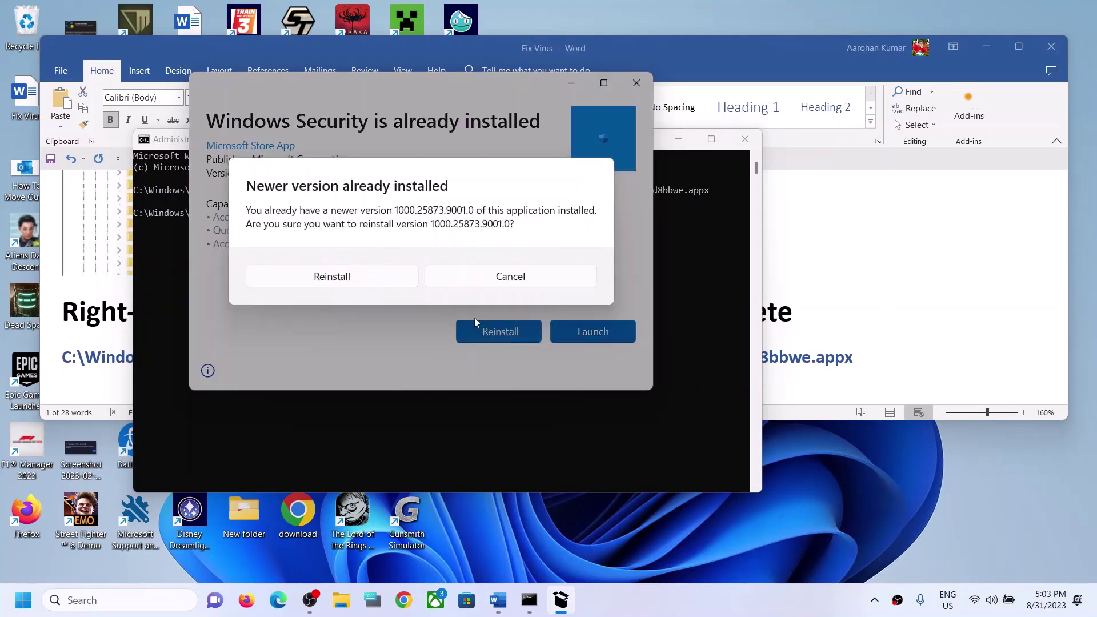
{"action": "left_click", "coordinate": [331, 279]}
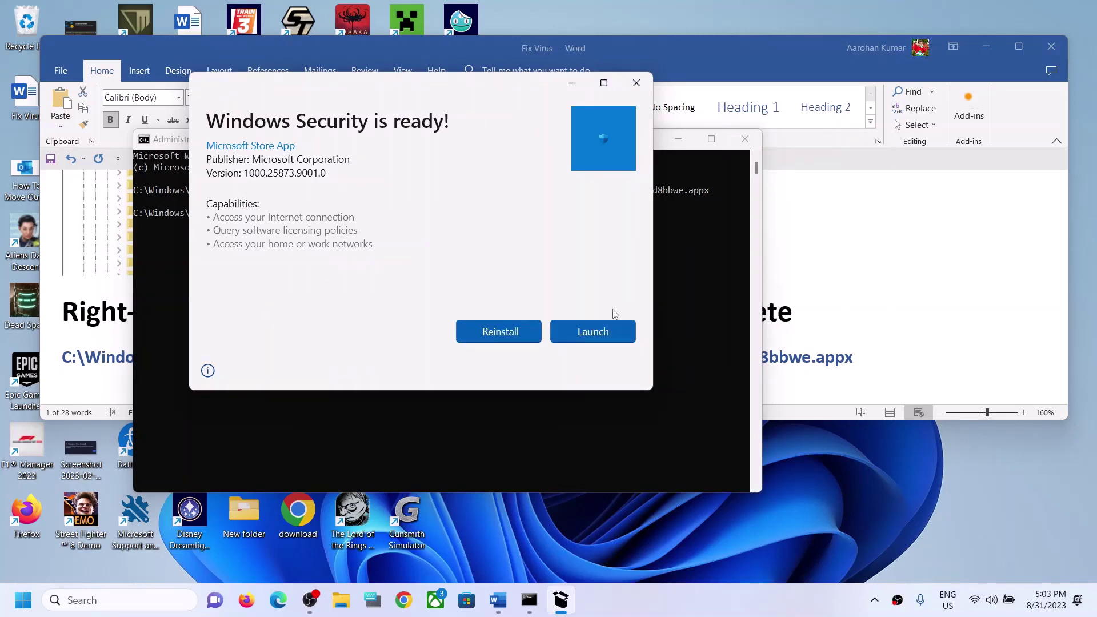
{"action": "left_click", "coordinate": [596, 335]}
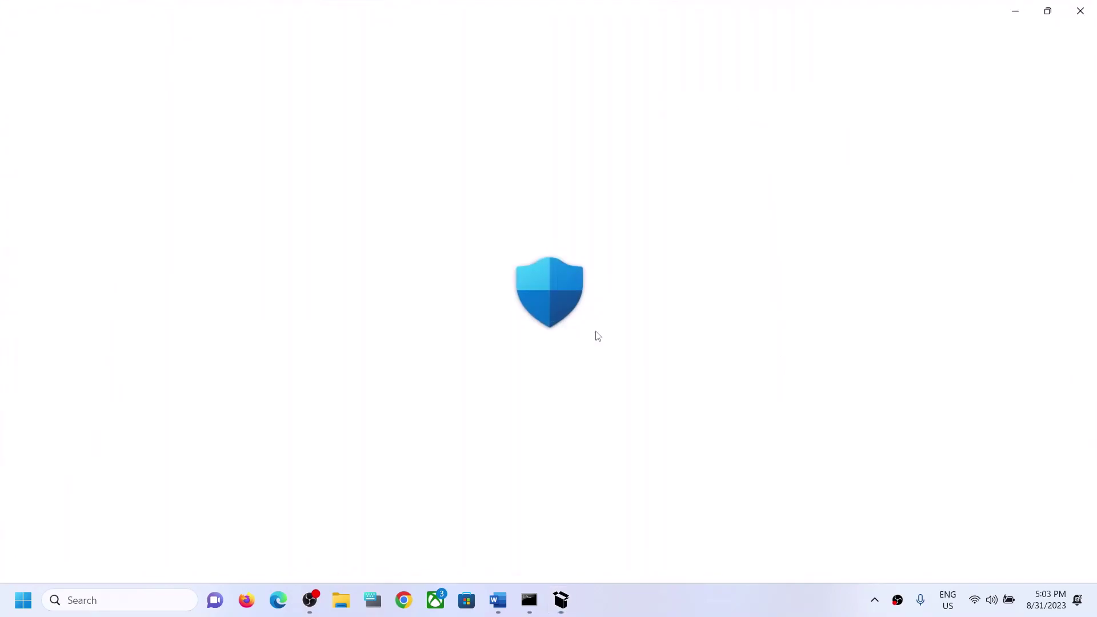
Close Windows Security, the installer and Command Prompt, returning to the Fix Virus document
{"action": "left_click", "coordinate": [1084, 14]}
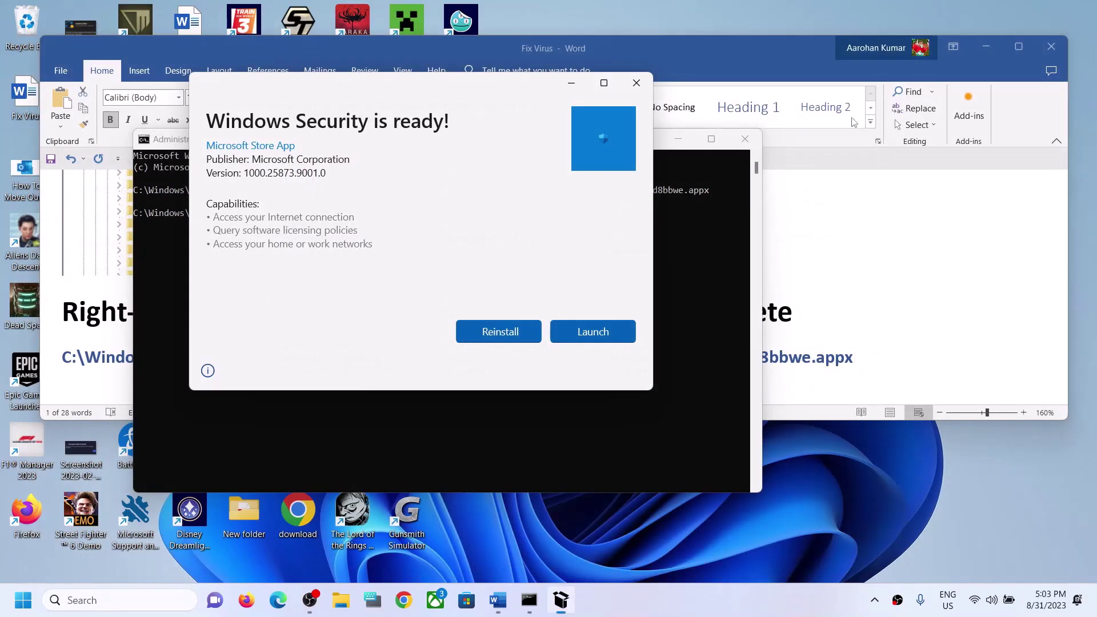
{"action": "left_click", "coordinate": [636, 83]}
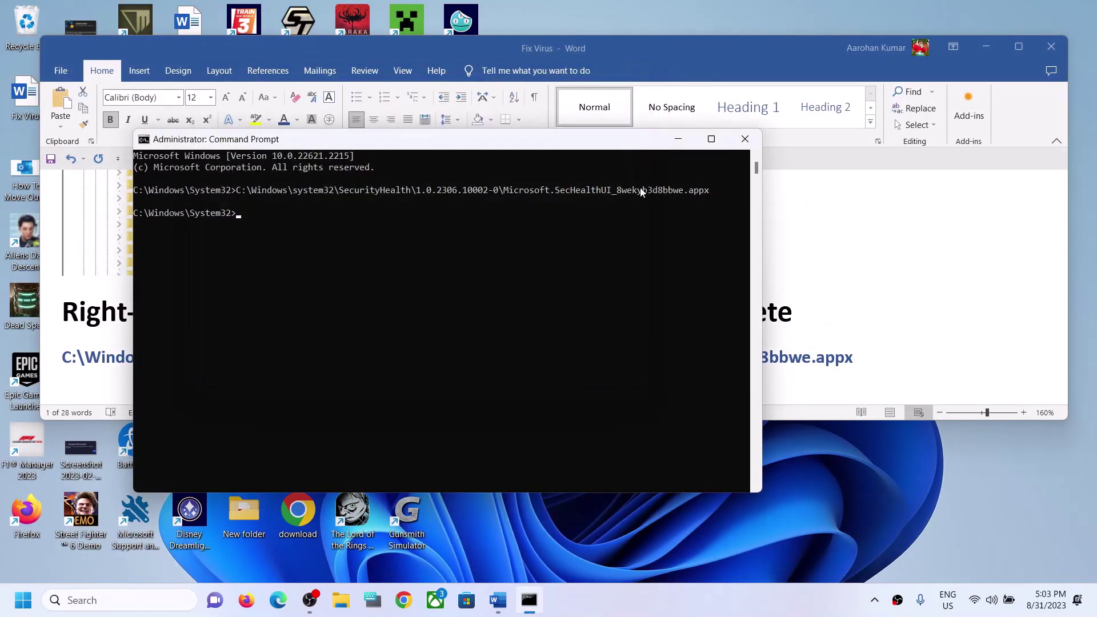
{"action": "left_click", "coordinate": [744, 140]}
{"action": "left_click", "coordinate": [23, 601]}
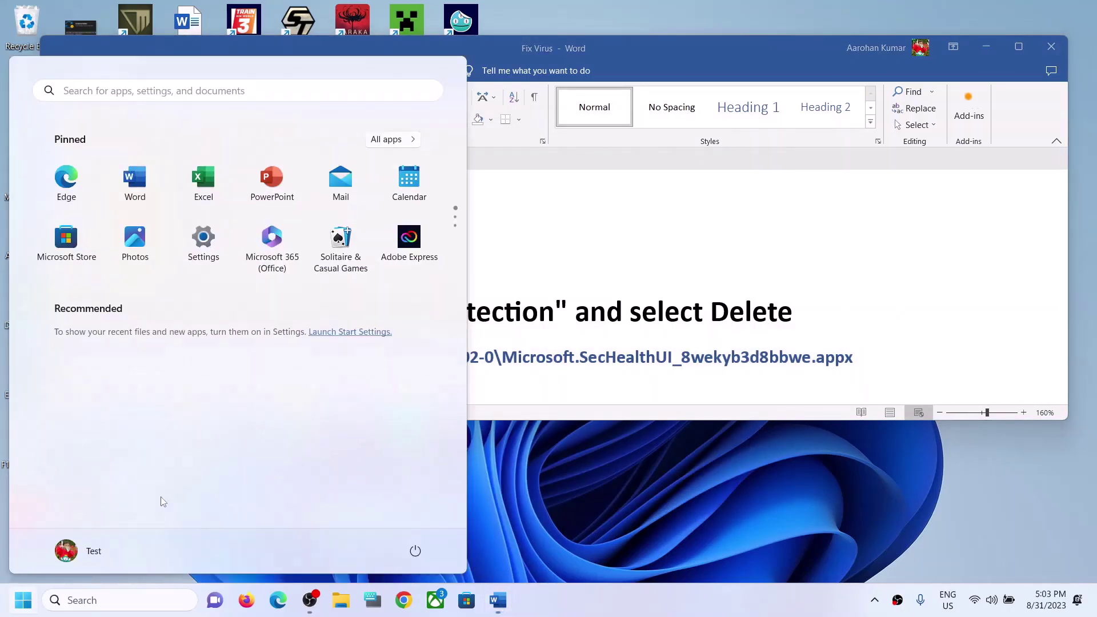
{"action": "left_click", "coordinate": [415, 550]}
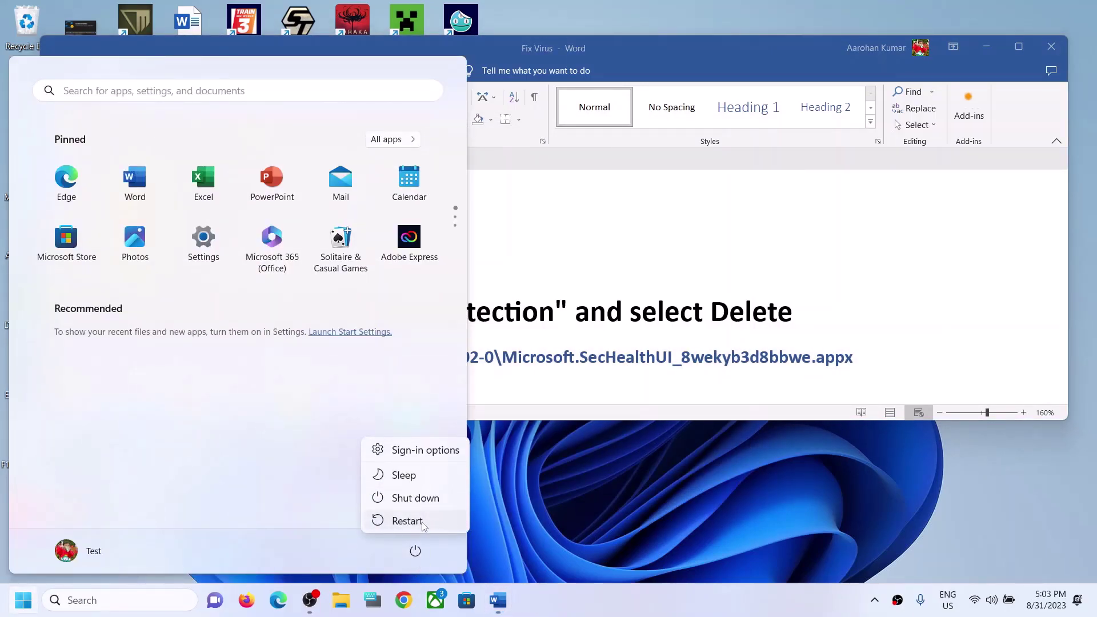
{"action": "key", "text": "Escape"}
{"action": "key", "text": "Escape"}
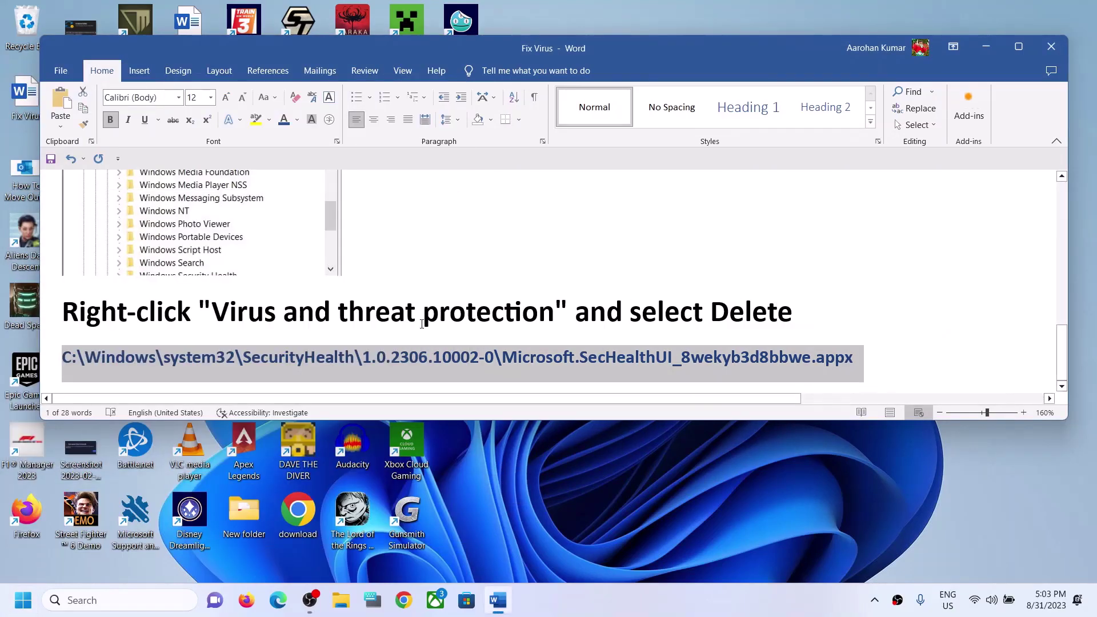
{"action": "left_click", "coordinate": [519, 326]}
Confirm Virus & threat protection shows no current threats via Settings > Privacy & security, then close both windows
{"action": "key", "text": "super+i"}
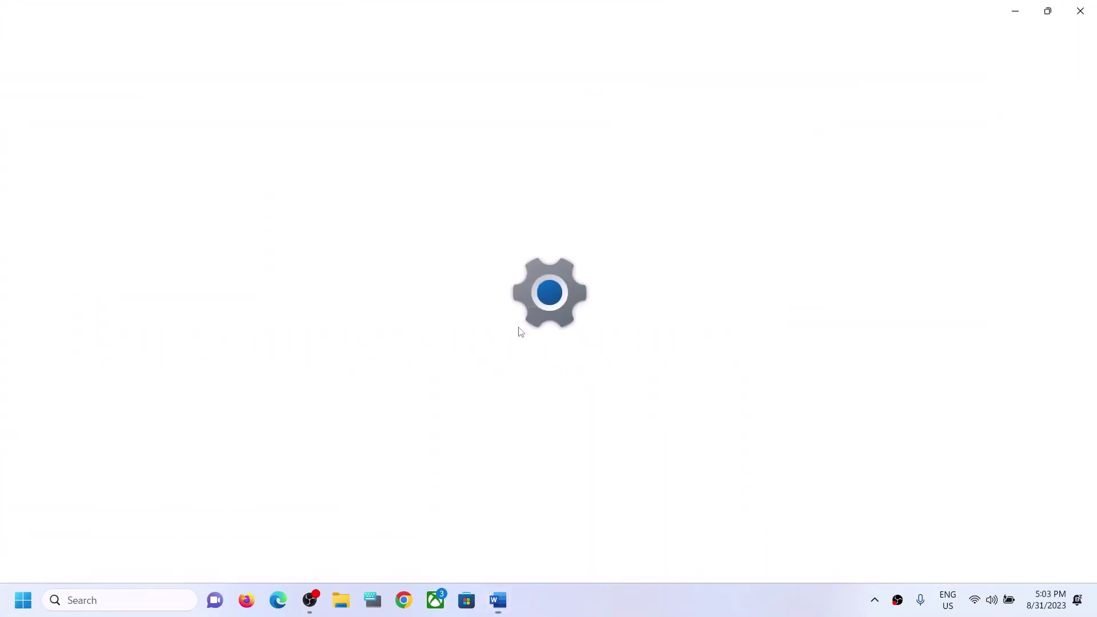
{"action": "left_click", "coordinate": [63, 412]}
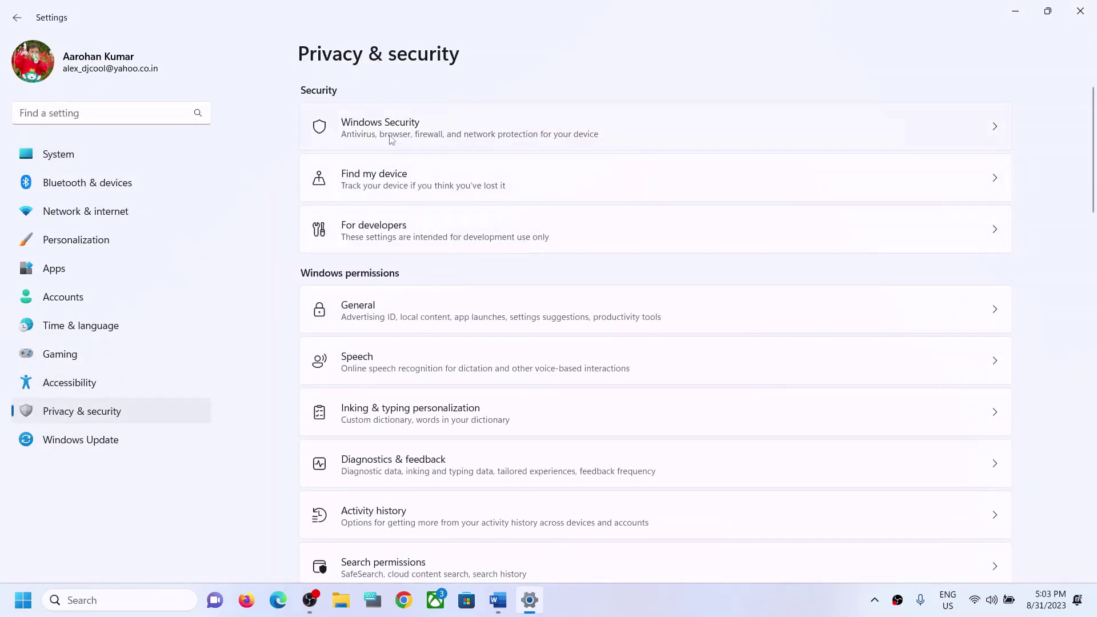
{"action": "left_click", "coordinate": [392, 140]}
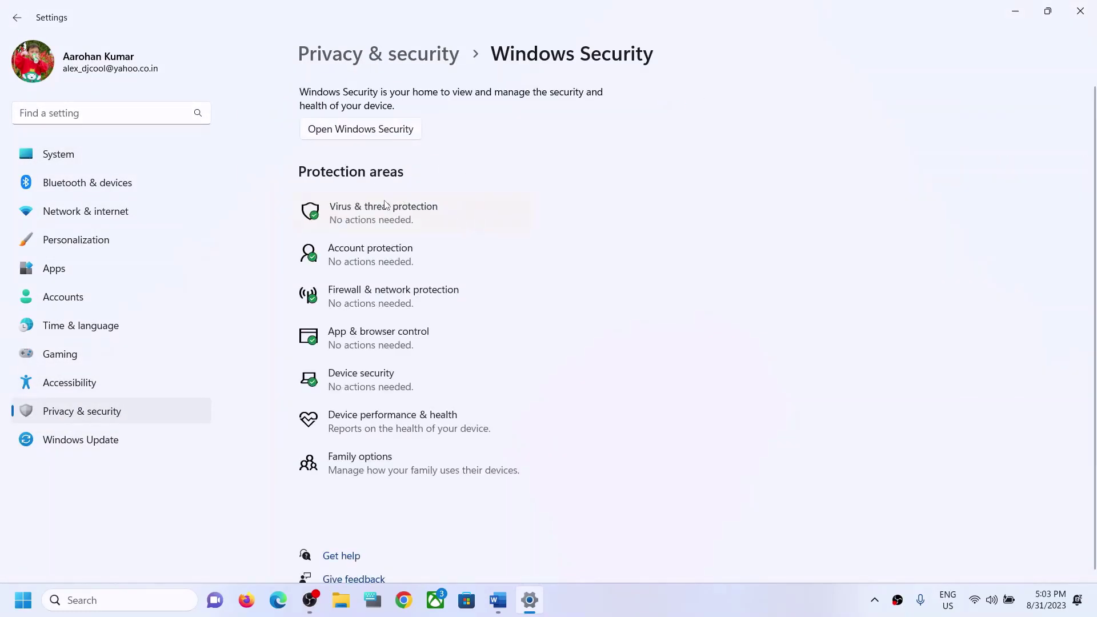
{"action": "left_click", "coordinate": [386, 206]}
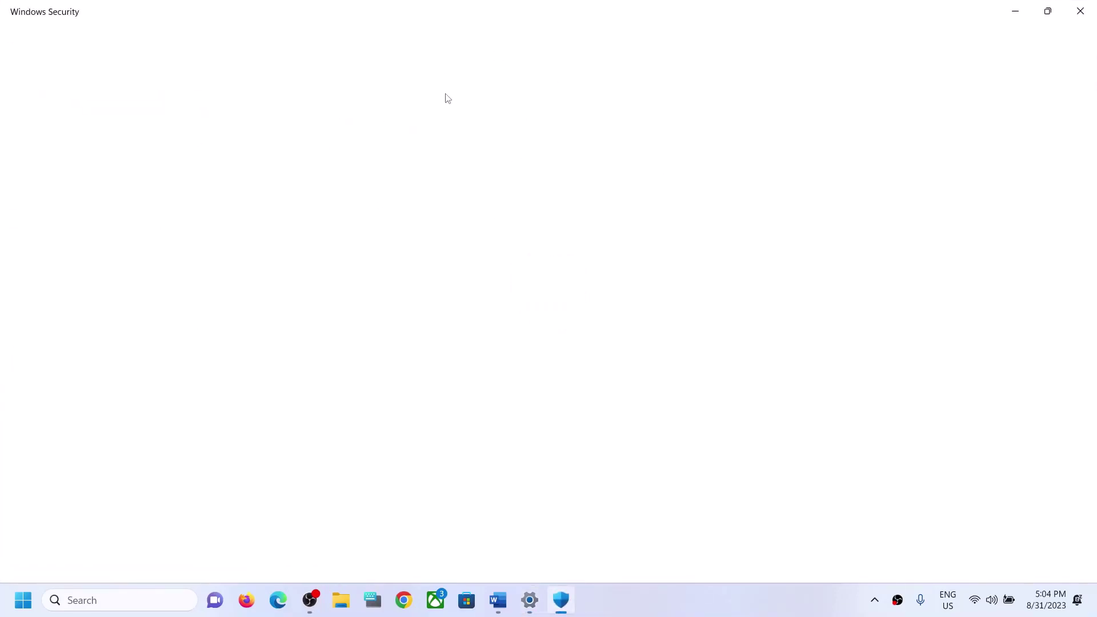
{"action": "left_click", "coordinate": [1080, 11]}
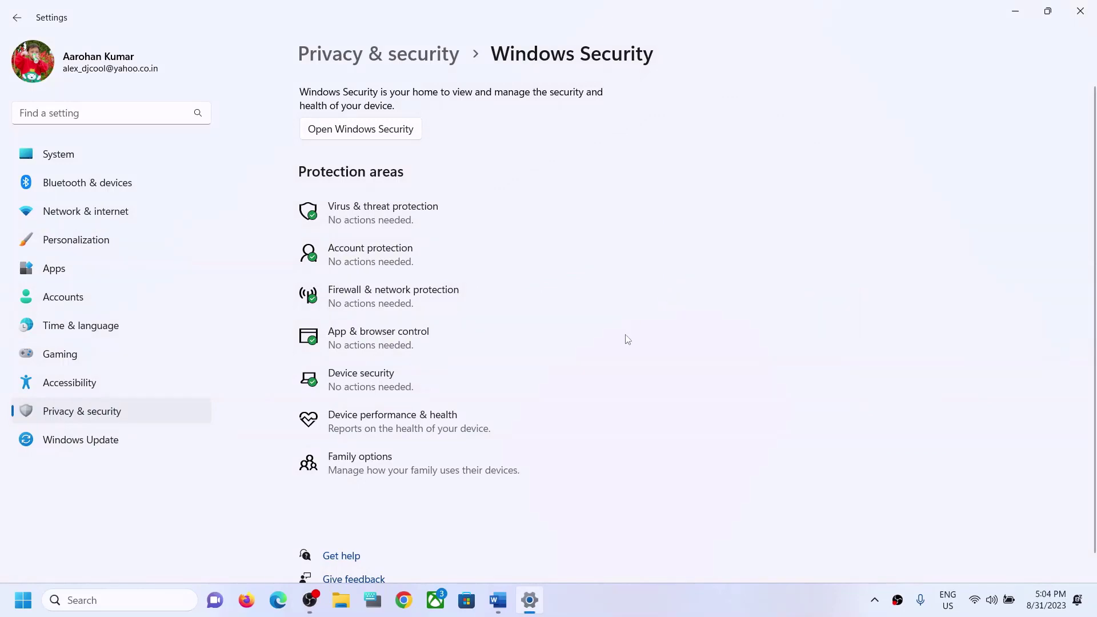
{"action": "left_click", "coordinate": [1081, 11]}
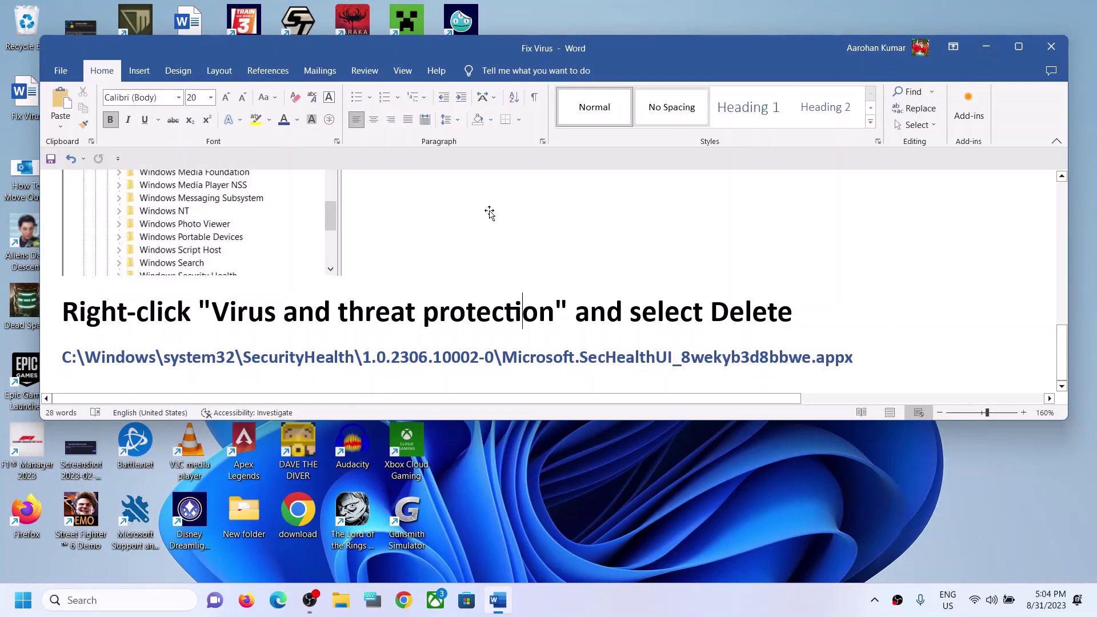
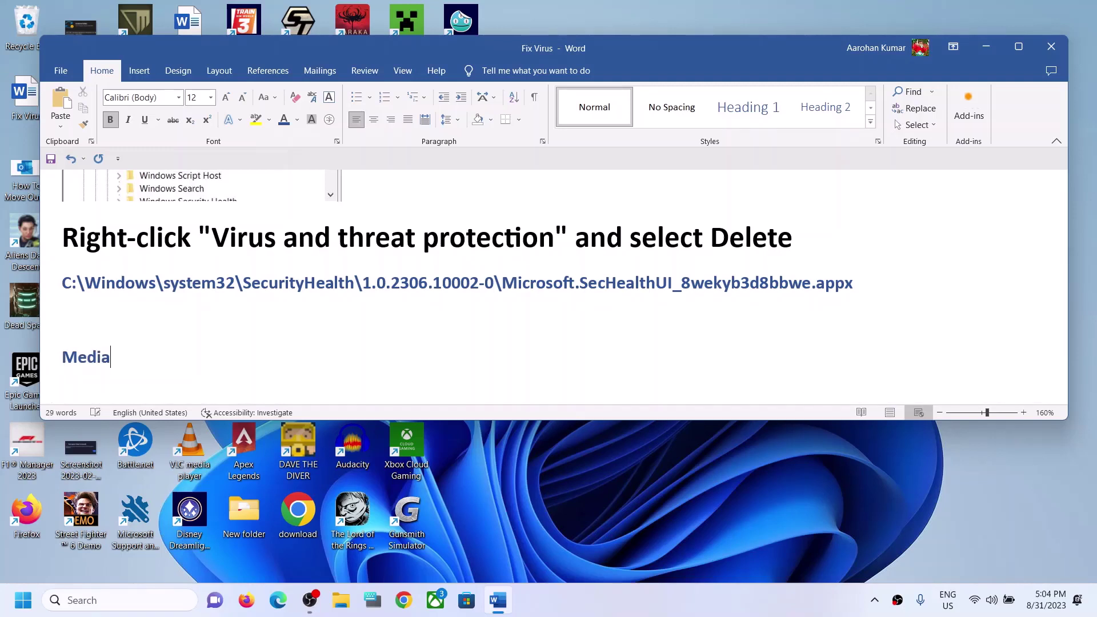
Add the line 'Media creation tool' at the end of the Fix Virus document, fixing the typo
{"action": "type", "text": " creation tool"}
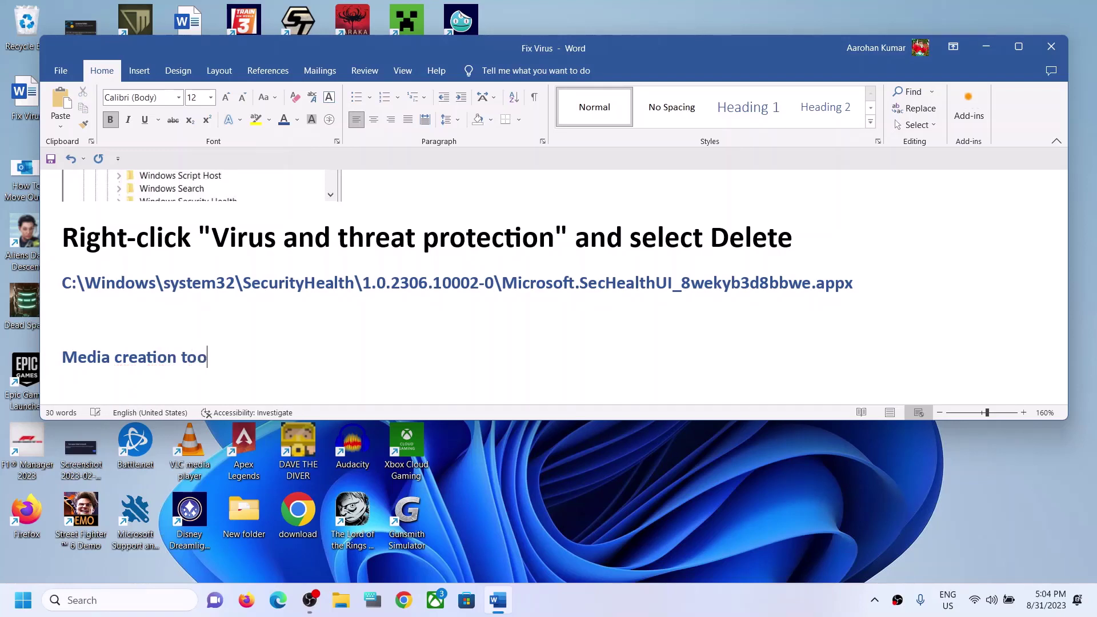
Select the Media creation tool heading text, then deselect it
{"action": "triple_click", "coordinate": [237, 356]}
{"action": "left_click", "coordinate": [241, 370]}
{"action": "left_click_drag", "start_coordinate": [221, 354], "coordinate": [48, 360]}
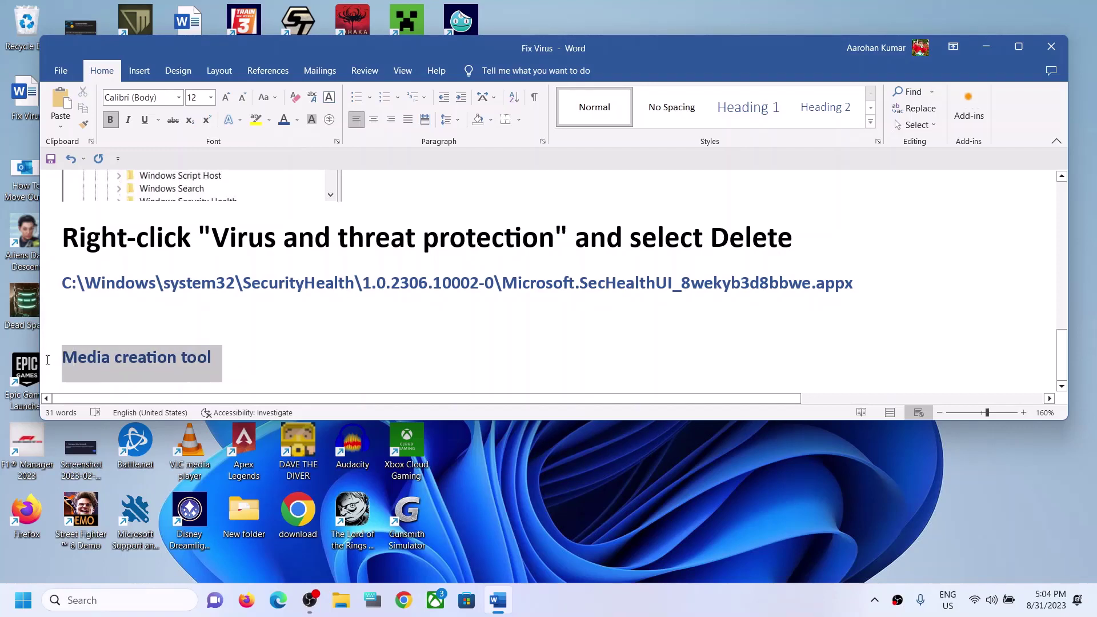
{"action": "left_click", "coordinate": [729, 611]}
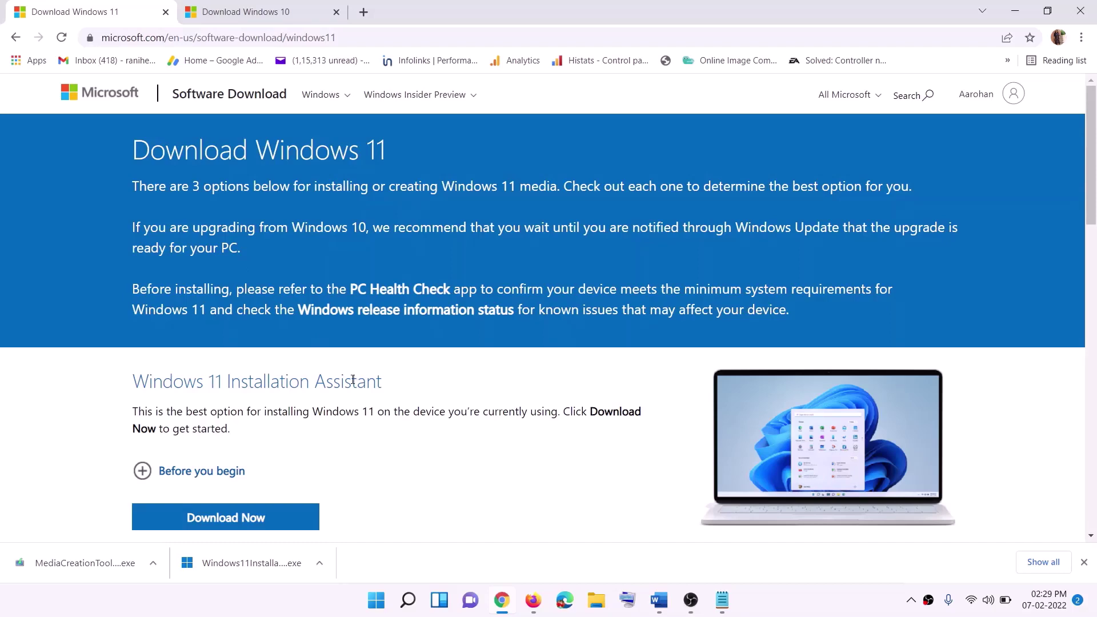
{"action": "scroll", "coordinate": [224, 346], "scroll_direction": "down", "scroll_amount": 5}
Download the Windows 11 MediaCreationTool and run it with administrator approval
{"action": "left_click", "coordinate": [224, 345]}
{"action": "left_click_drag", "start_coordinate": [224, 345], "coordinate": [316, 342]}
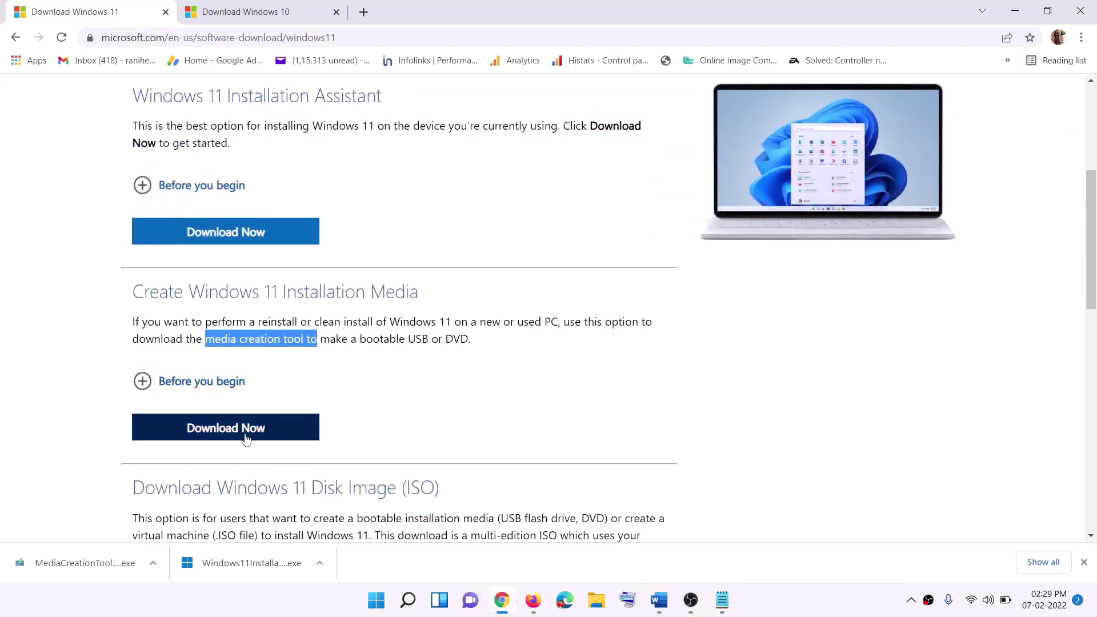
{"action": "left_click", "coordinate": [218, 435]}
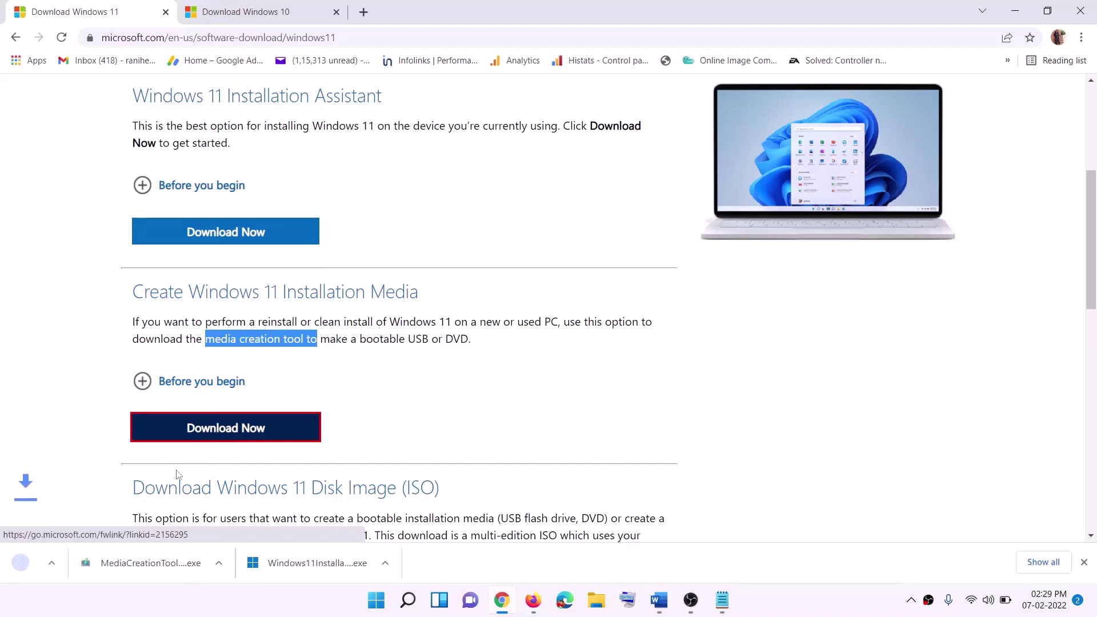
{"action": "left_click", "coordinate": [77, 565]}
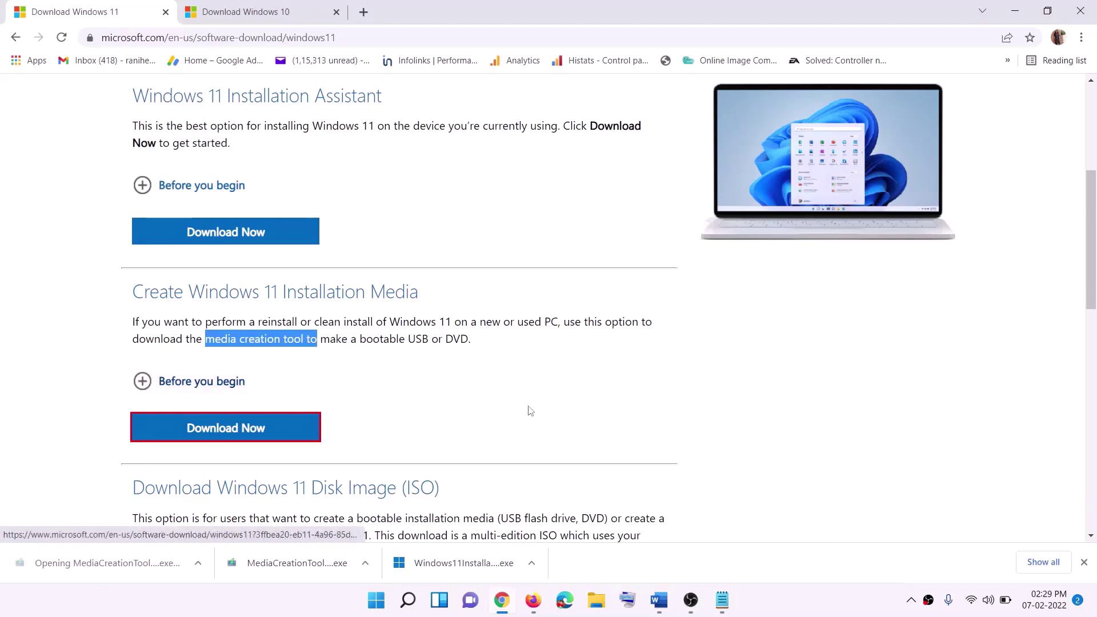
{"action": "left_click", "coordinate": [484, 418]}
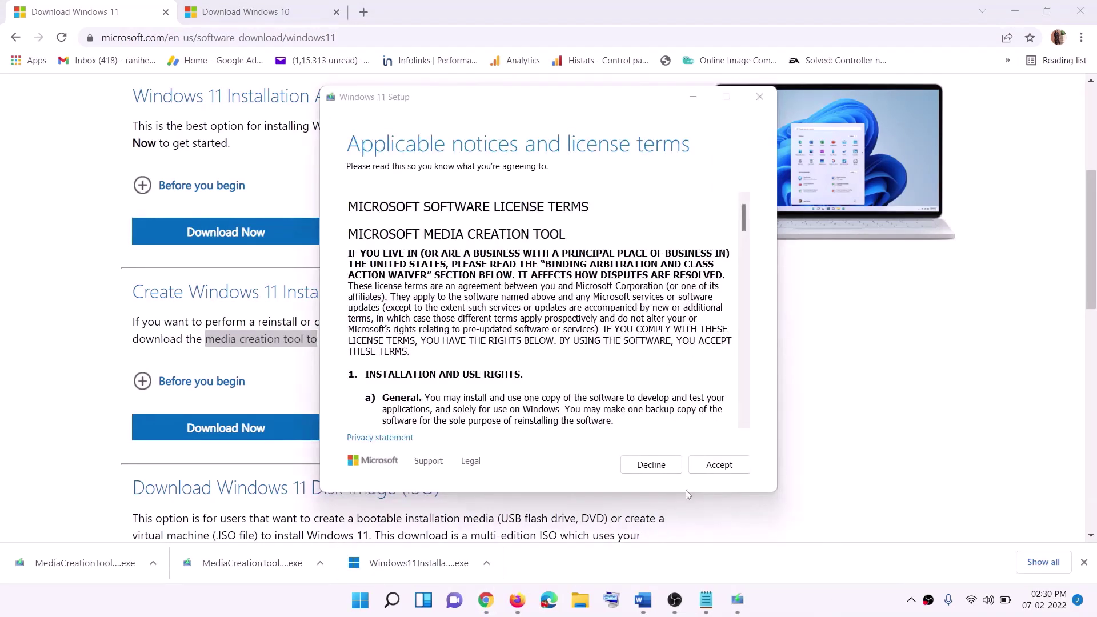
Accept the license, keep the recommended edition, and save the ISO as Windows.iso on the Desktop
{"action": "left_click", "coordinate": [712, 464]}
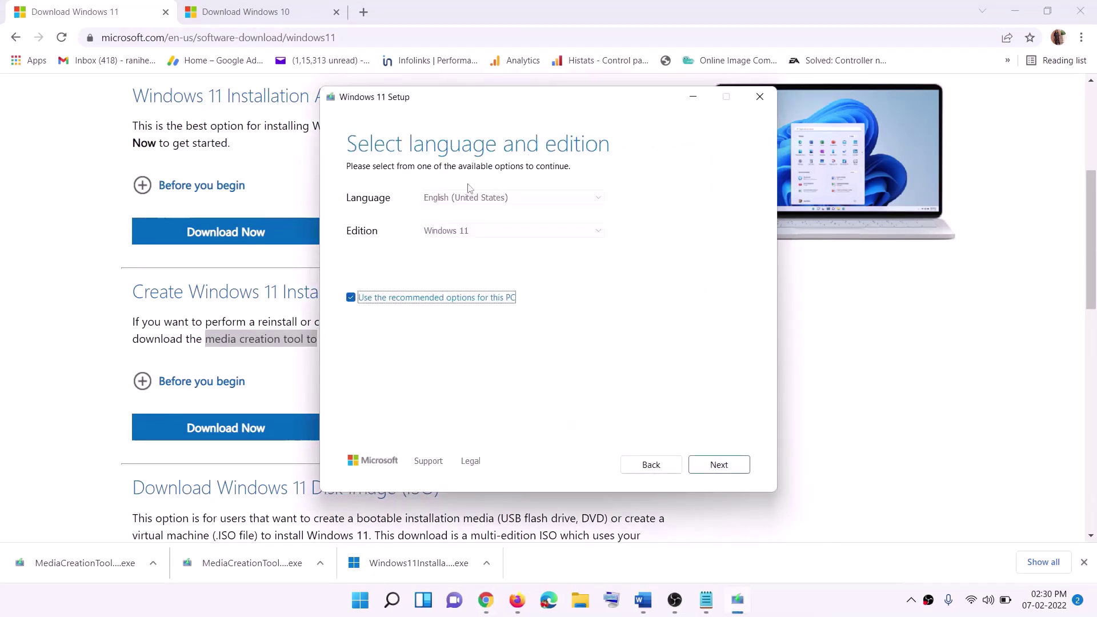
{"action": "left_click", "coordinate": [711, 466]}
{"action": "left_click", "coordinate": [379, 247]}
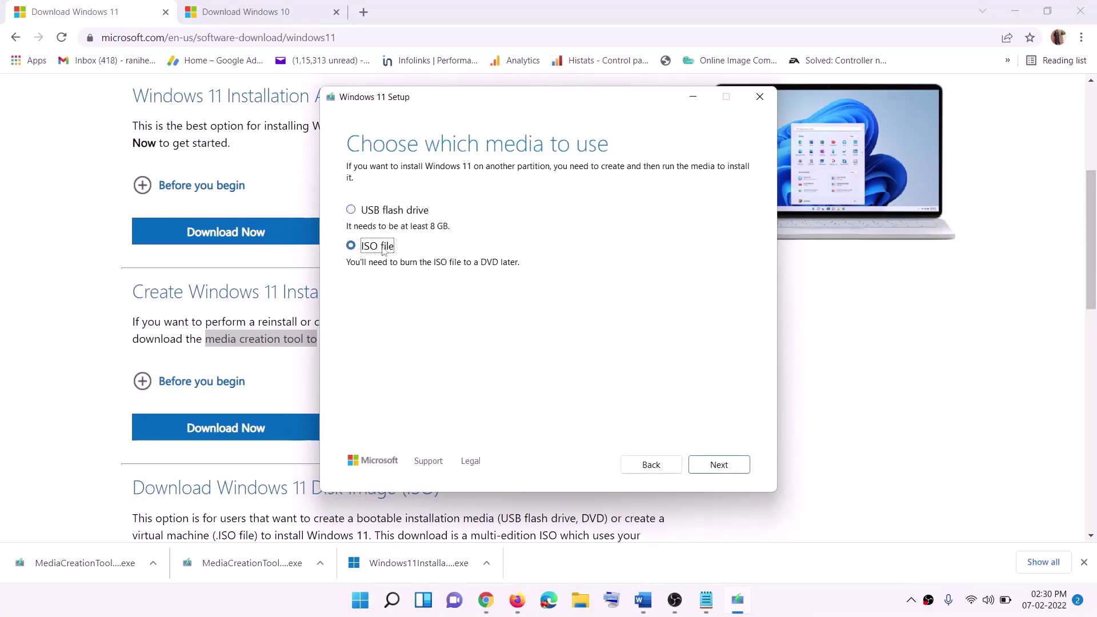
{"action": "left_click", "coordinate": [721, 464]}
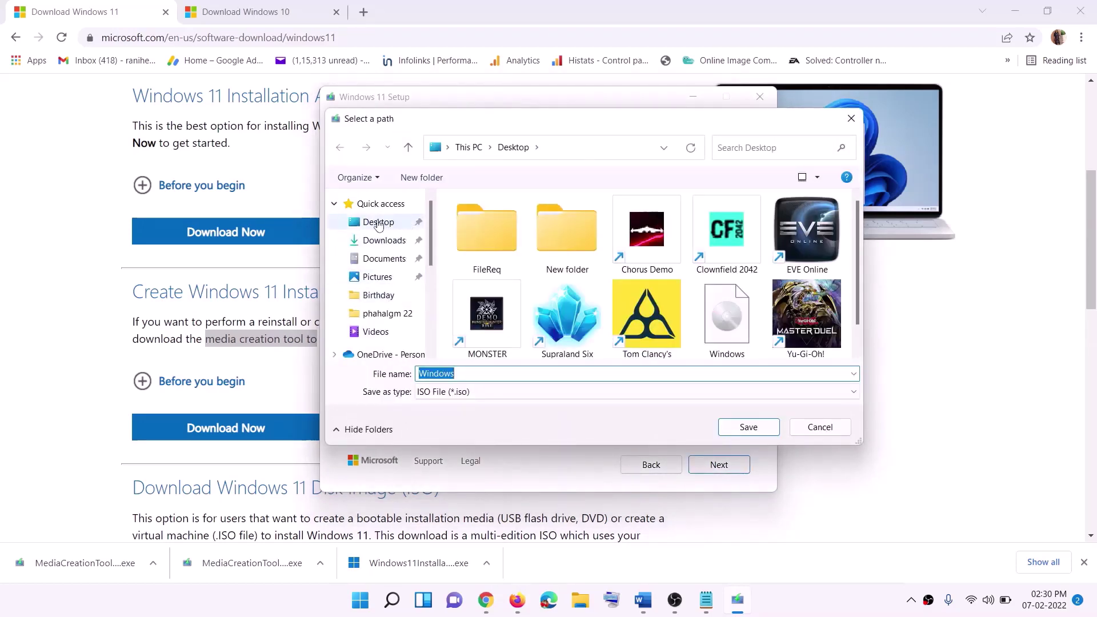
{"action": "left_click", "coordinate": [377, 226]}
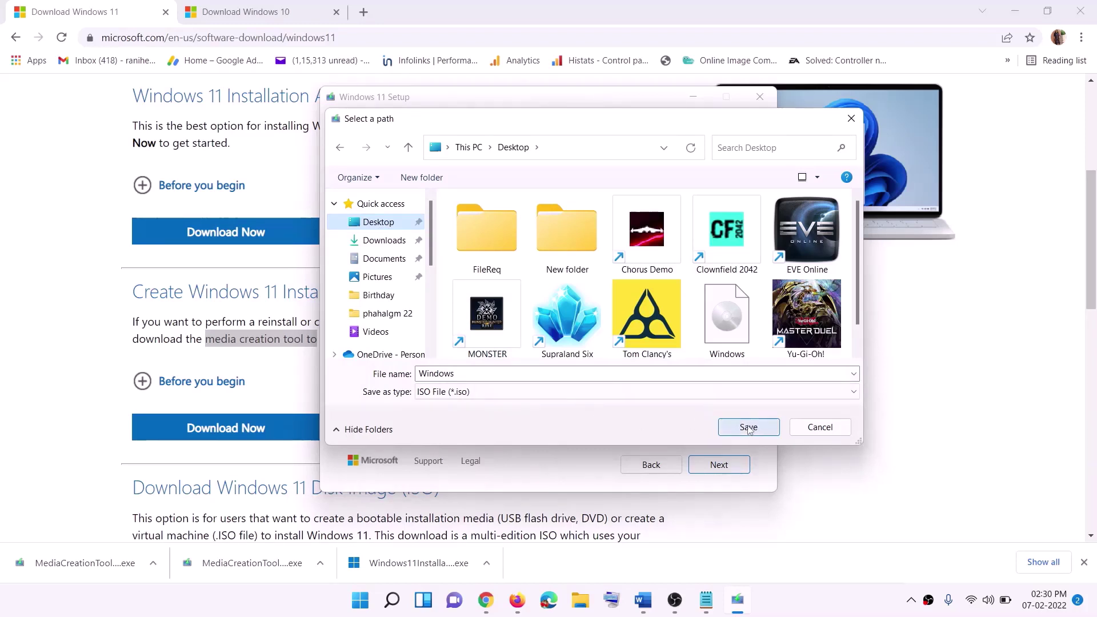
{"action": "left_click", "coordinate": [775, 599]}
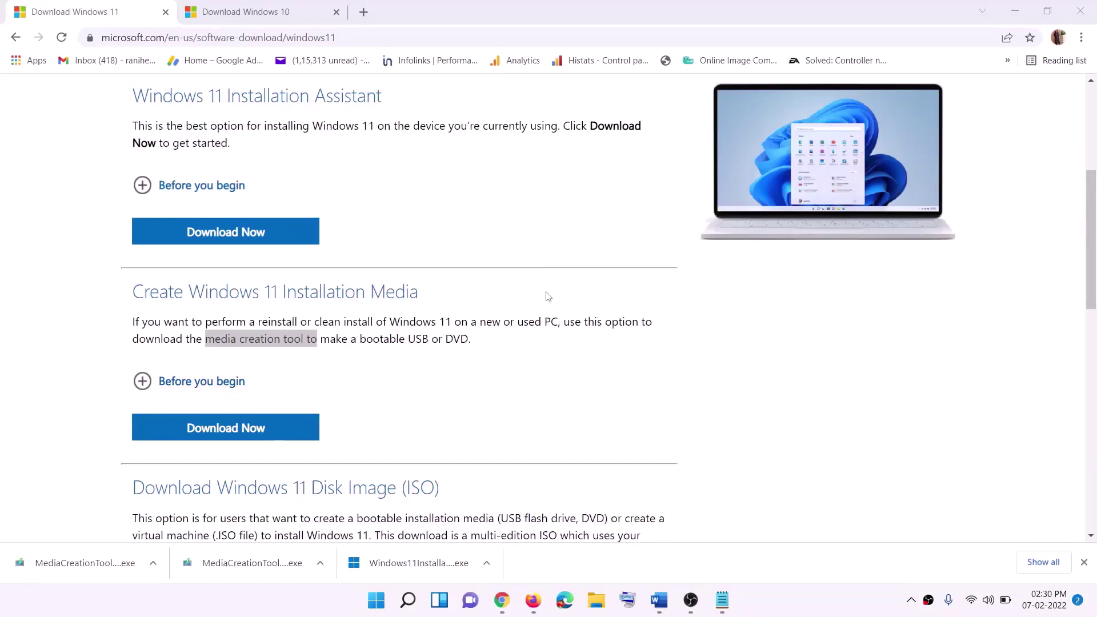
Mount Windows.iso from the desktop, run its setup as administrator, and continue to the updates check
{"action": "key", "text": "super+d"}
{"action": "left_click_drag", "start_coordinate": [260, 29], "coordinate": [355, 314]}
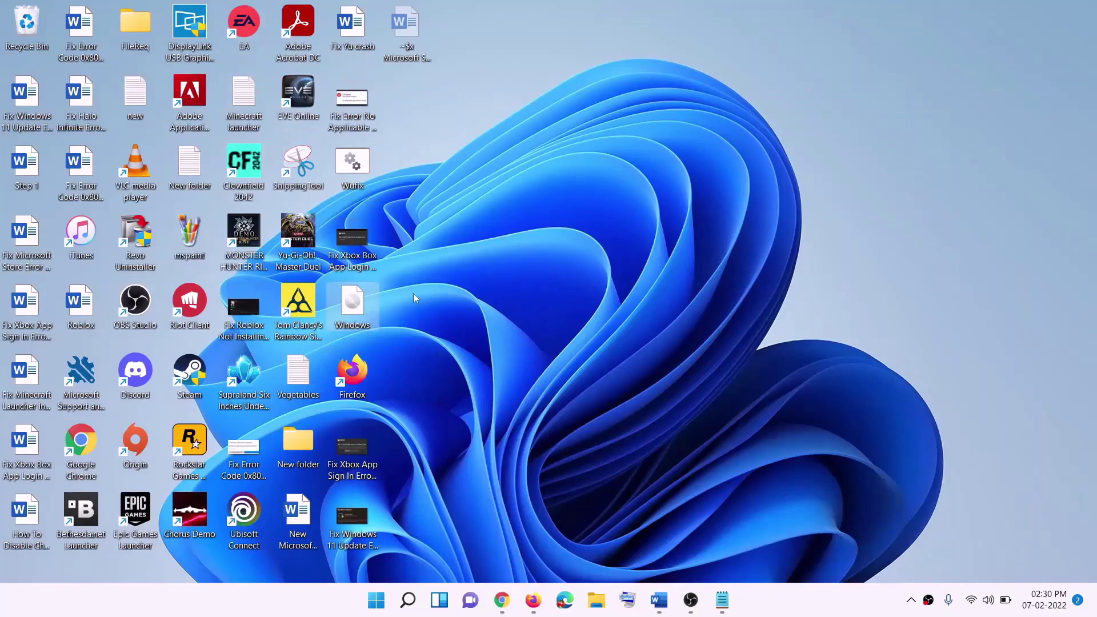
{"action": "double_click", "coordinate": [353, 303]}
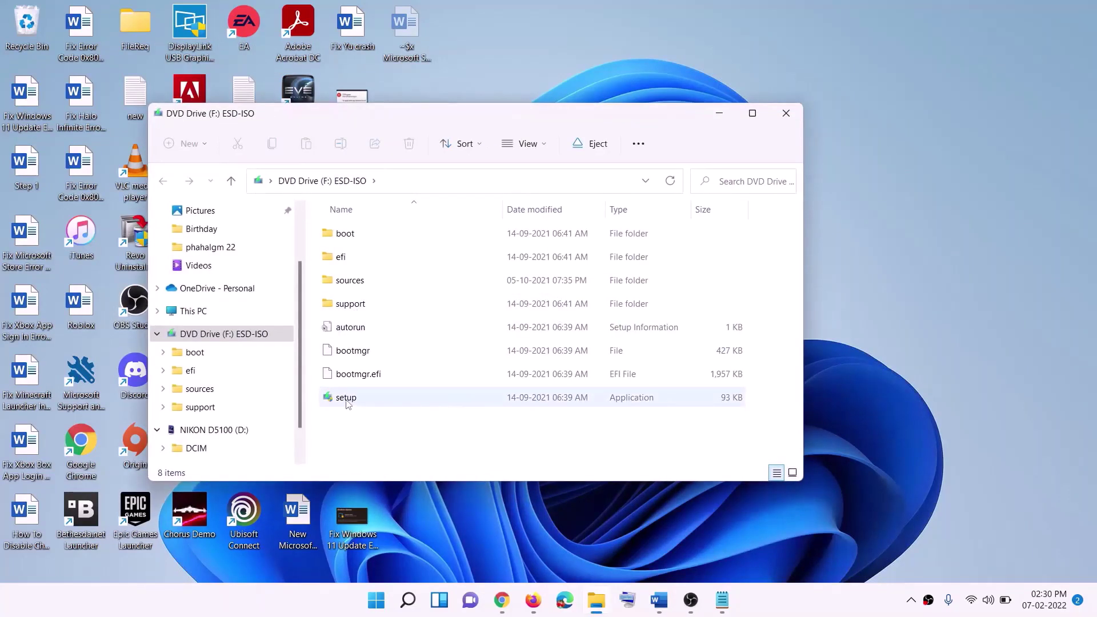
{"action": "left_click", "coordinate": [349, 403]}
{"action": "double_click", "coordinate": [378, 401]}
{"action": "left_click", "coordinate": [450, 448]}
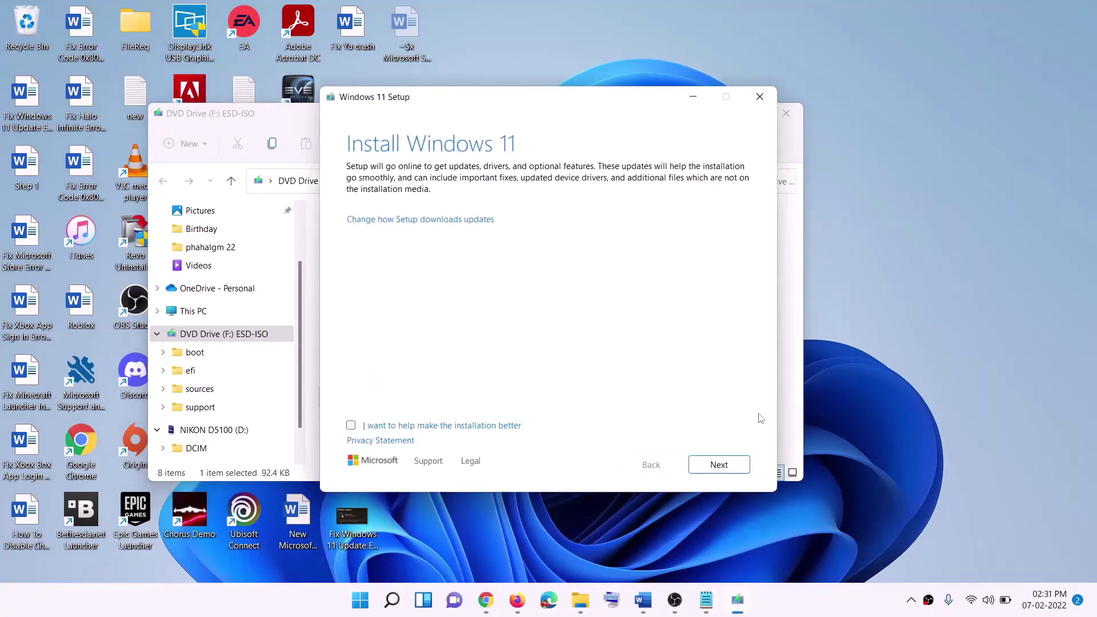
{"action": "left_click", "coordinate": [721, 466]}
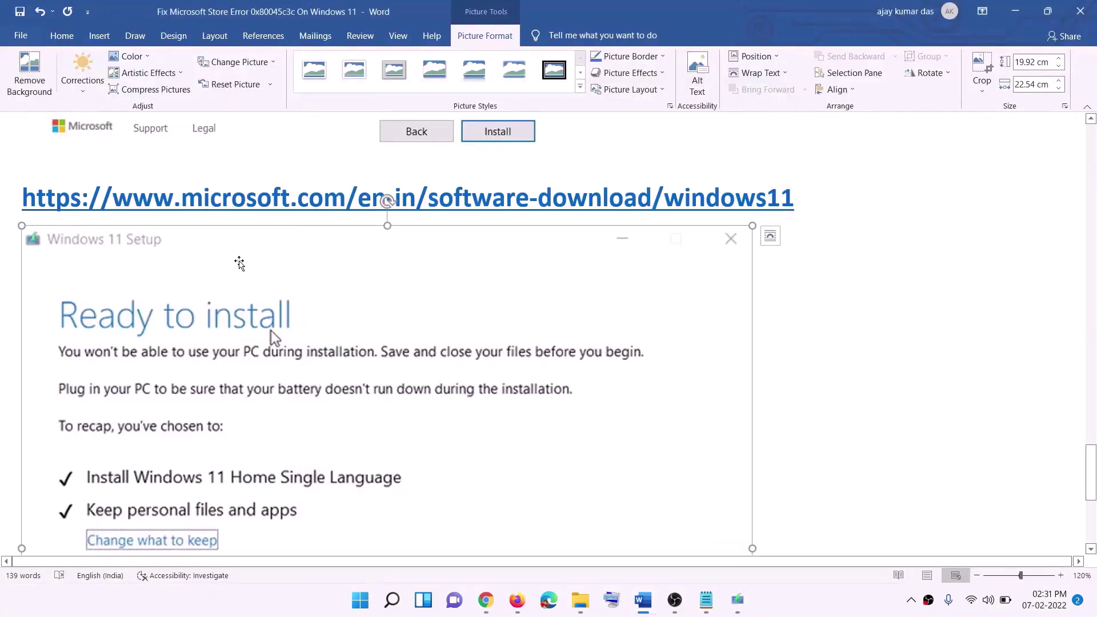
Scroll through the Word guide's Ready to install screenshots, then bring up Windows Settings with Win+I
{"action": "scroll", "coordinate": [257, 265], "scroll_direction": "down", "scroll_amount": 3}
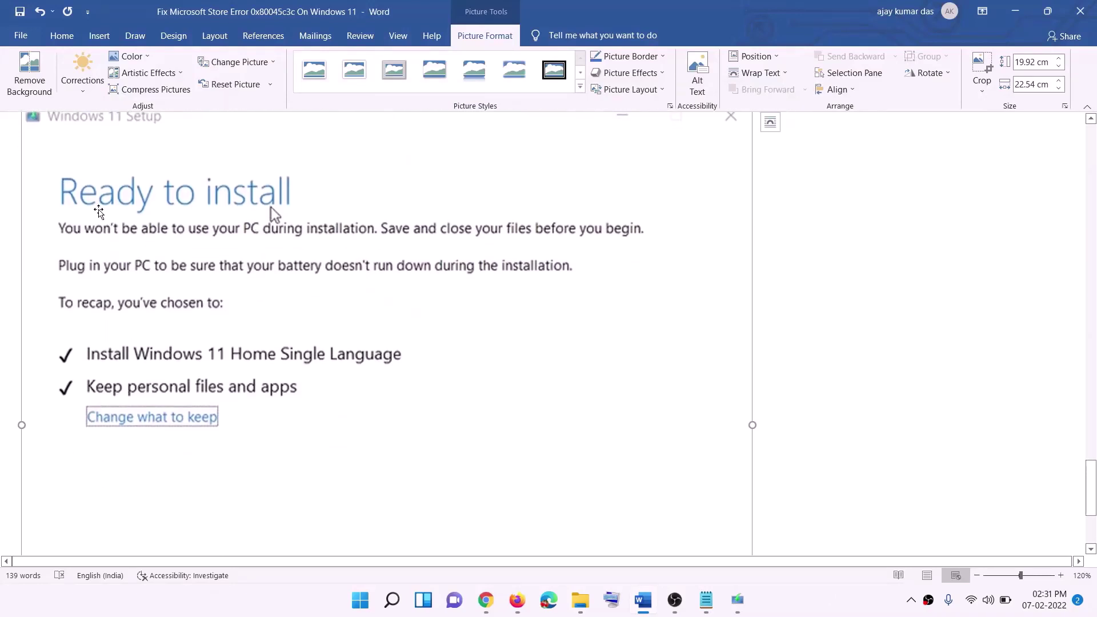
{"action": "scroll", "coordinate": [99, 212], "scroll_direction": "down", "scroll_amount": 1}
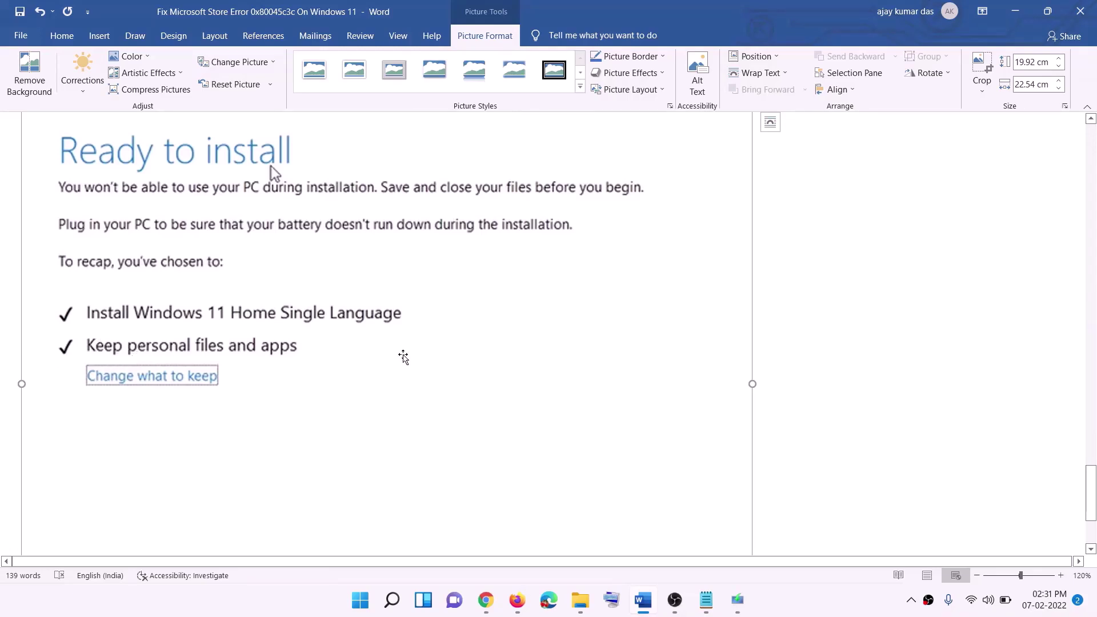
{"action": "scroll", "coordinate": [404, 356], "scroll_direction": "down", "scroll_amount": 3}
{"action": "scroll", "coordinate": [583, 426], "scroll_direction": "up", "scroll_amount": 4}
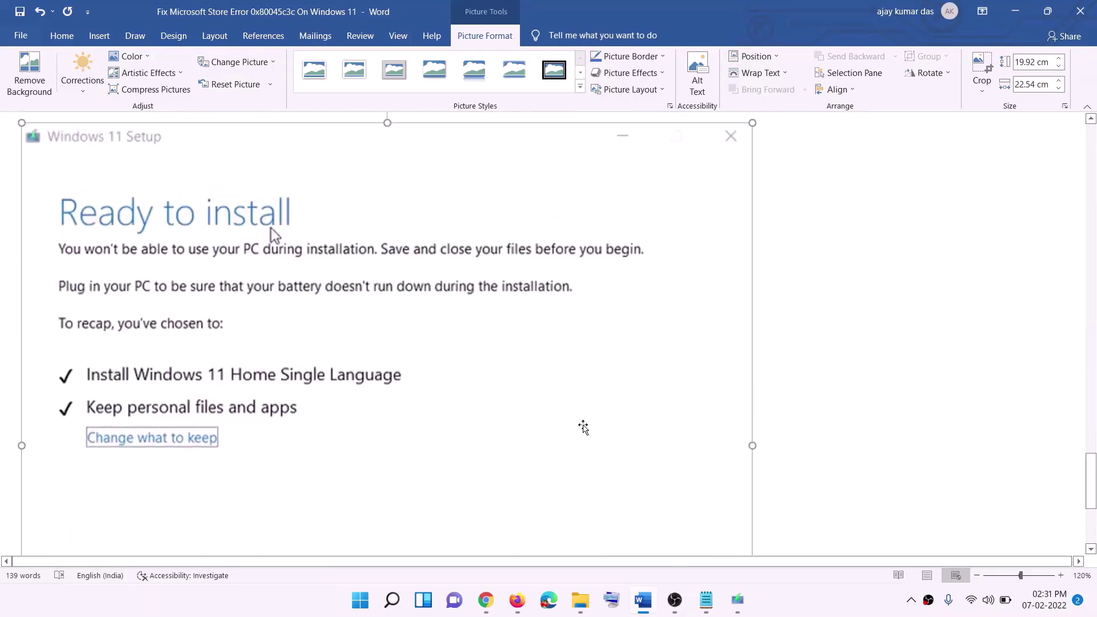
{"action": "scroll", "coordinate": [583, 427], "scroll_direction": "up", "scroll_amount": 2}
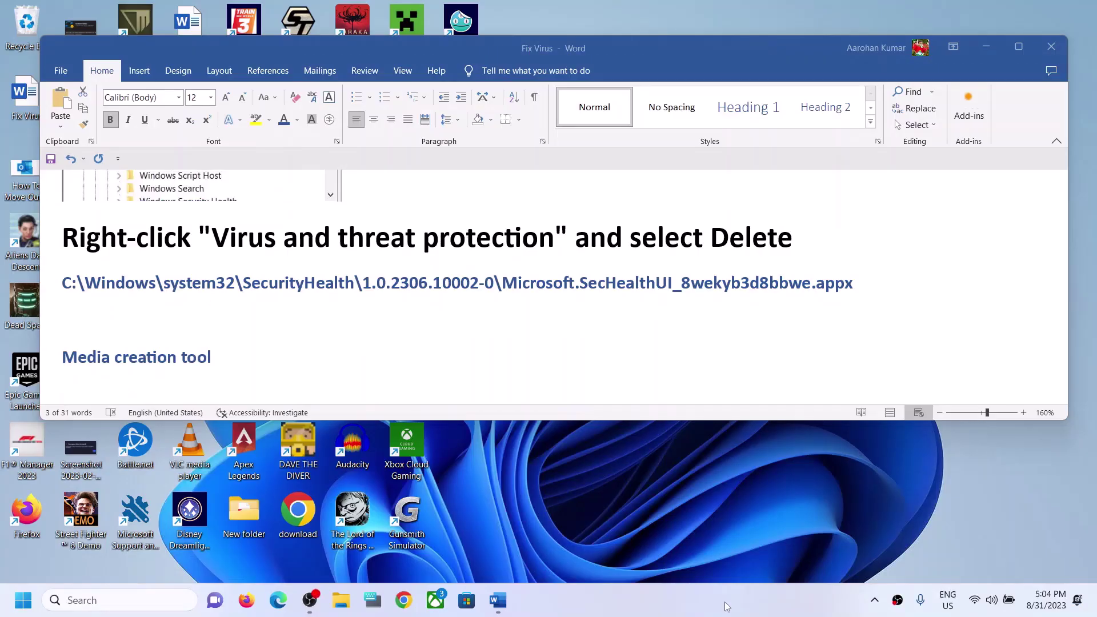
{"action": "scroll", "coordinate": [407, 354], "scroll_direction": "up", "scroll_amount": 15}
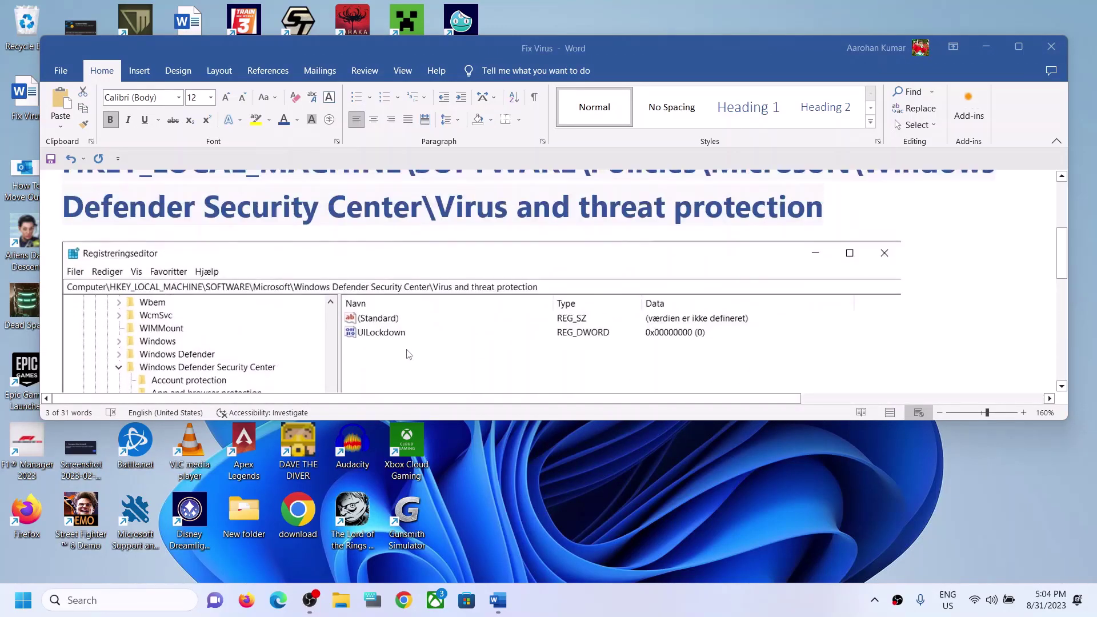
{"action": "key", "text": "super+i"}
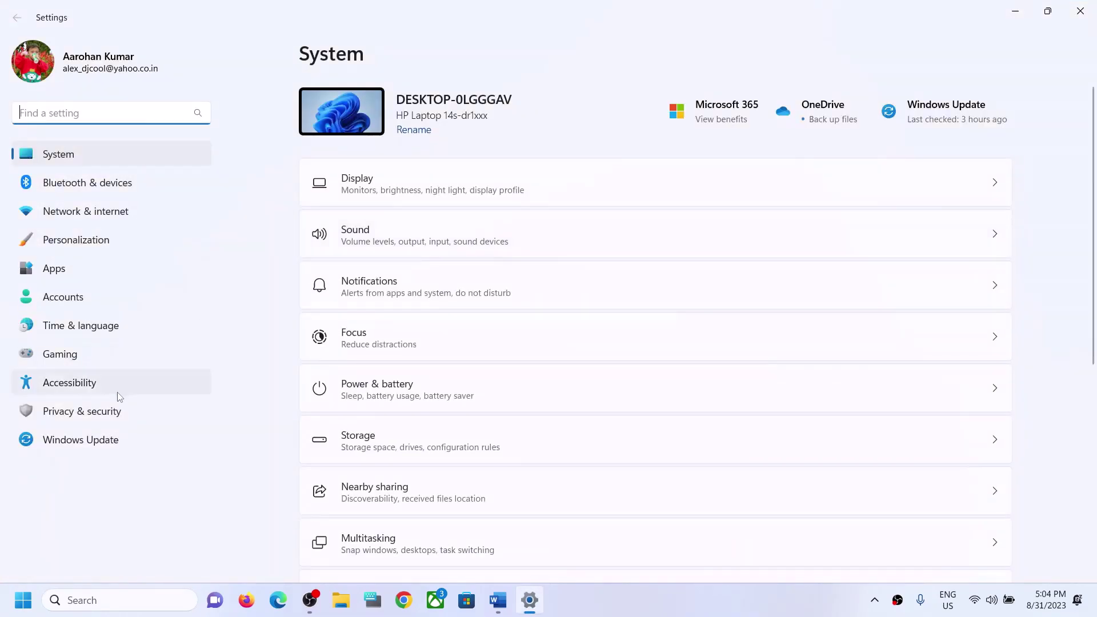
Navigate Privacy & security > Windows Security > Virus & threat protection
{"action": "left_click", "coordinate": [85, 411]}
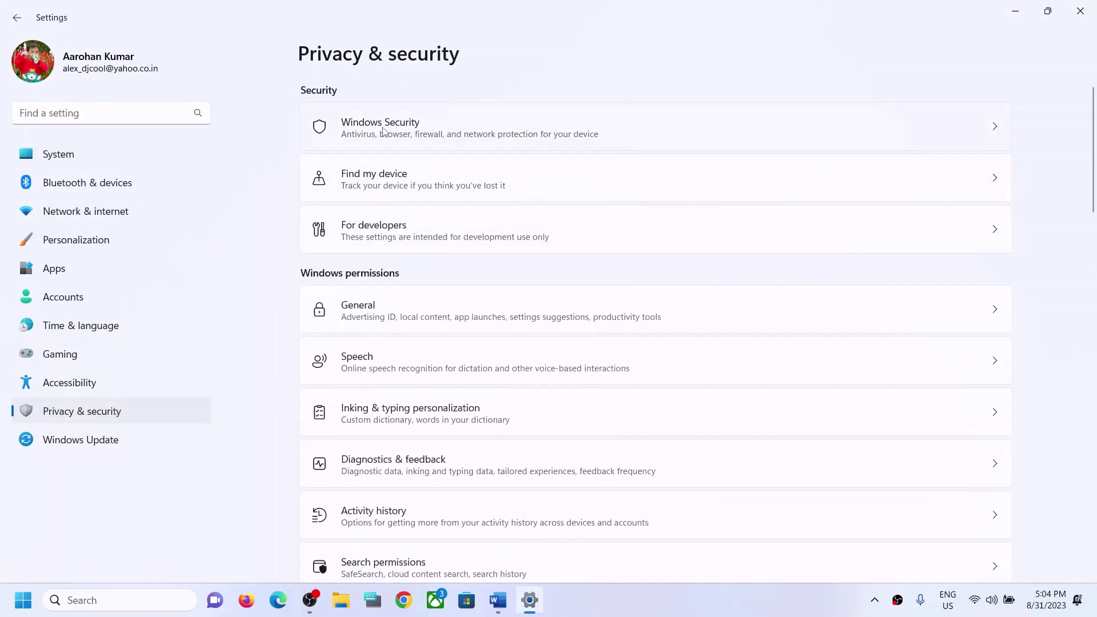
{"action": "left_click", "coordinate": [384, 131]}
{"action": "left_click", "coordinate": [382, 218]}
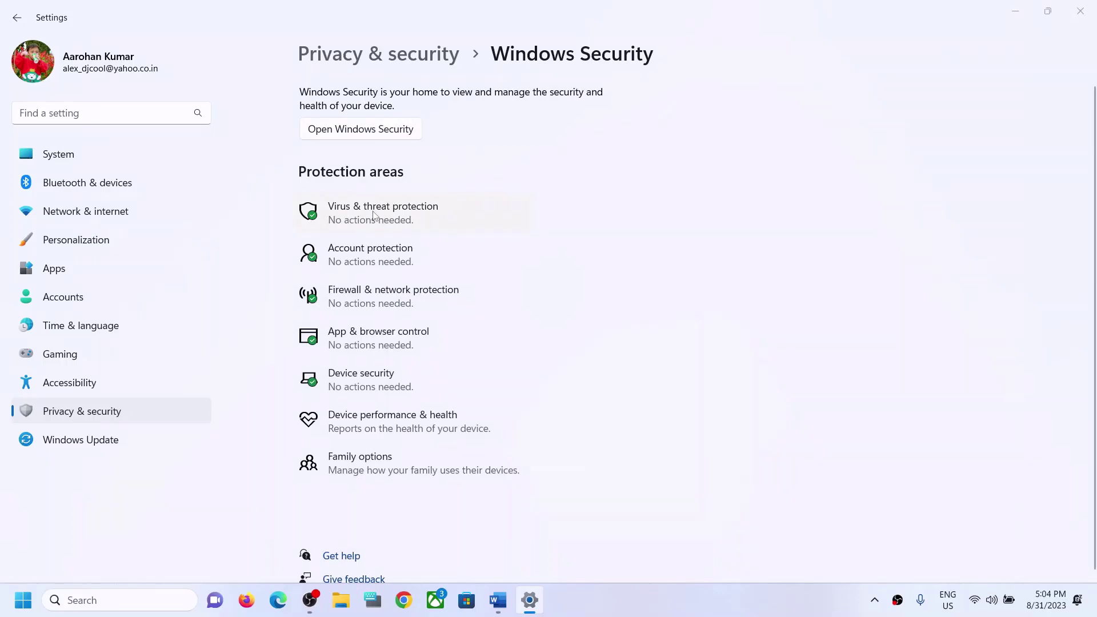